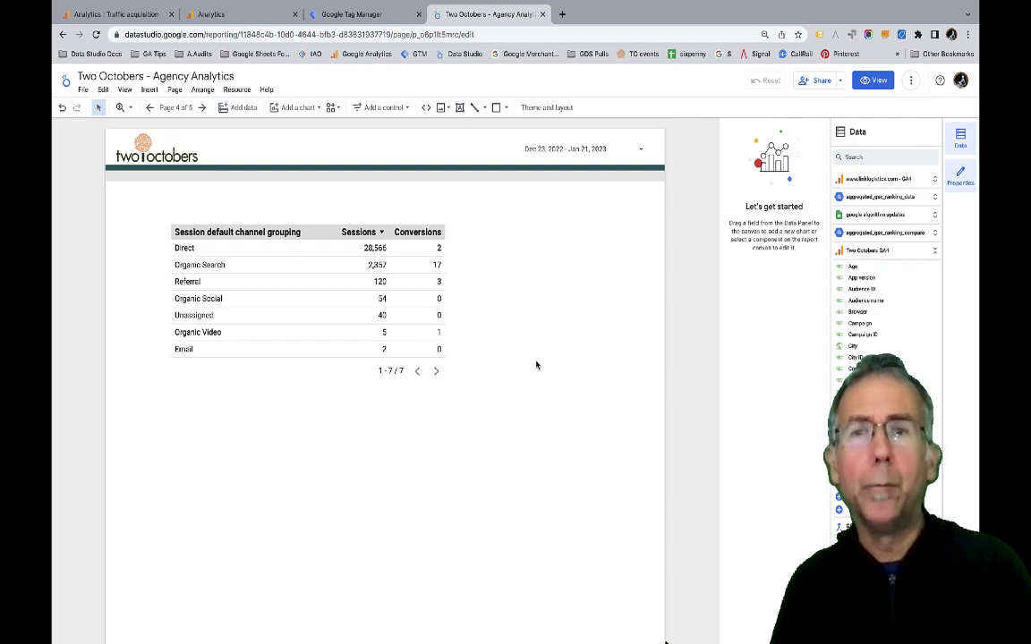
In the Analytics traffic acquisition report, count only contact_us_submission conversions, then go back to Looker Studio
click(116, 14)
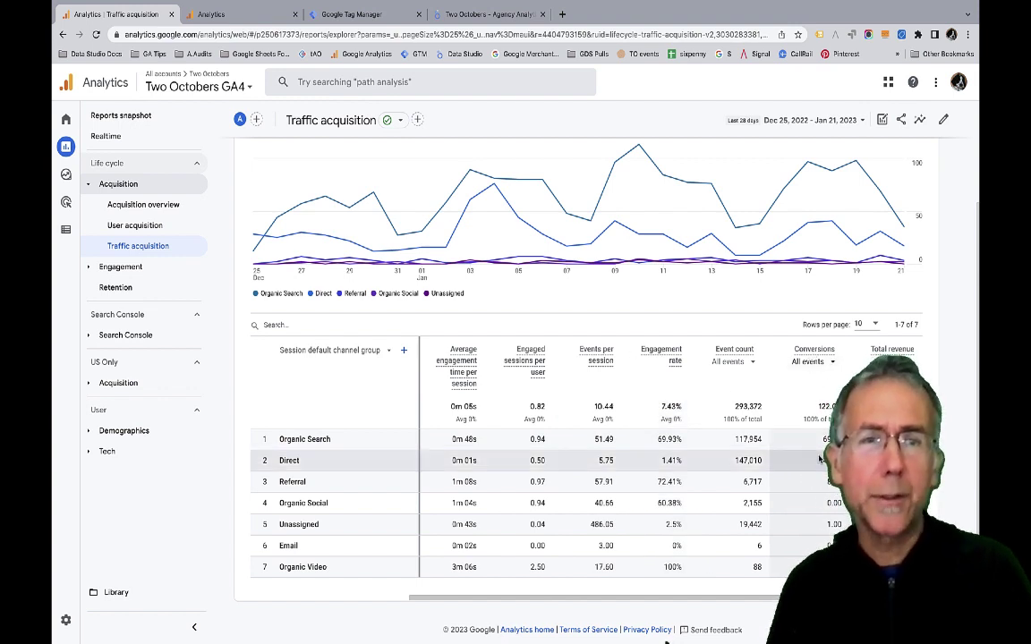
click(831, 362)
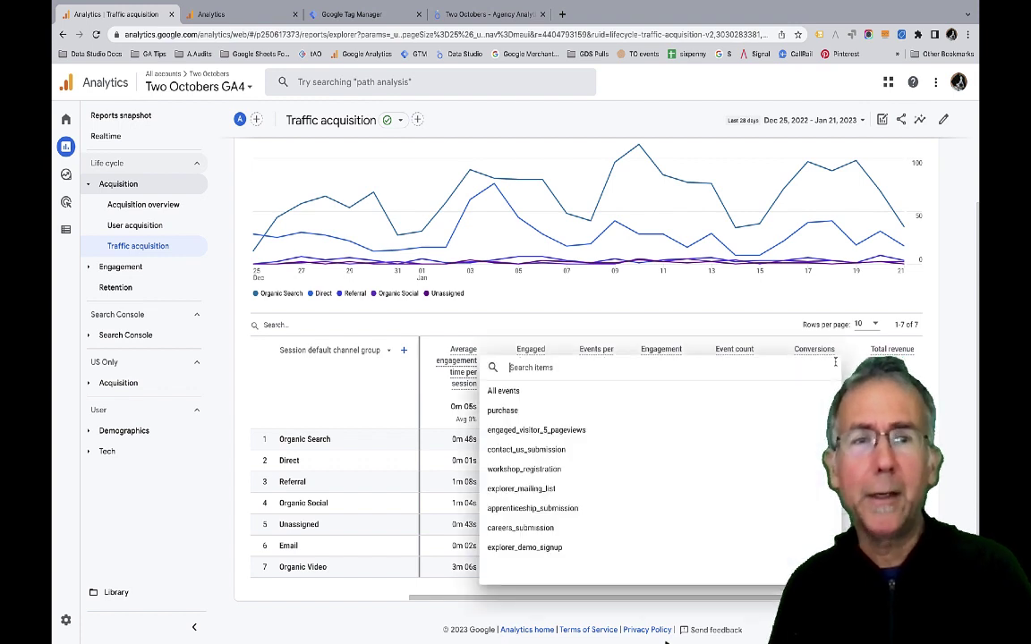
click(528, 452)
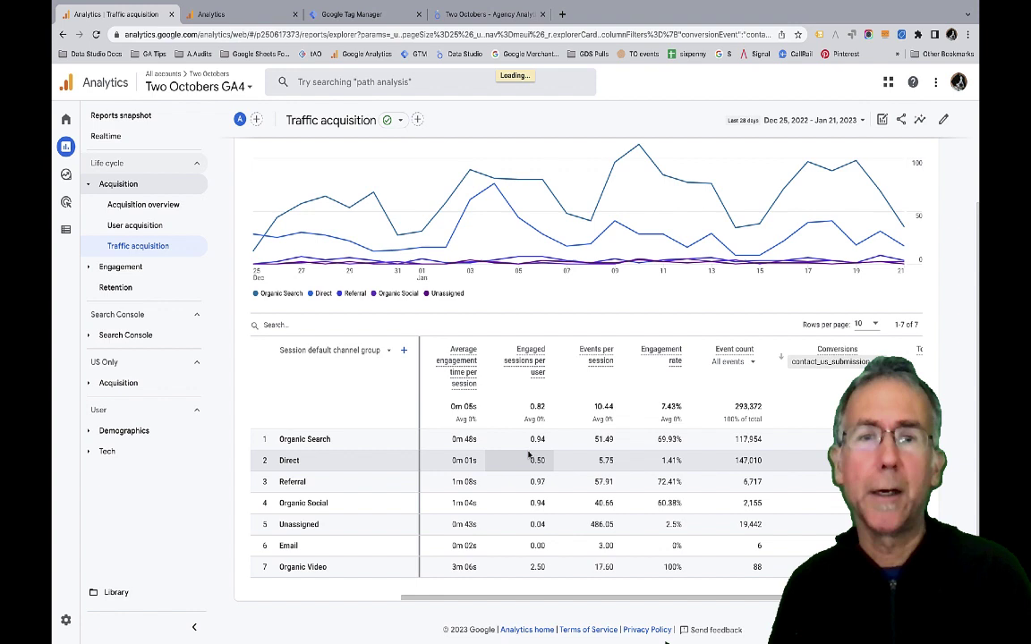
scroll(788, 475, right, 3)
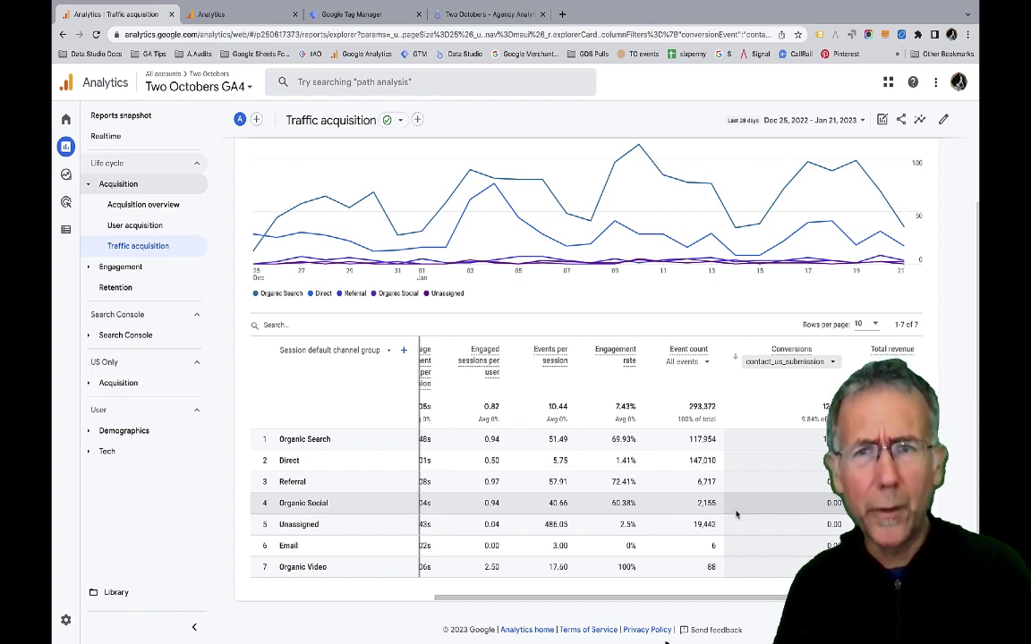
click(483, 18)
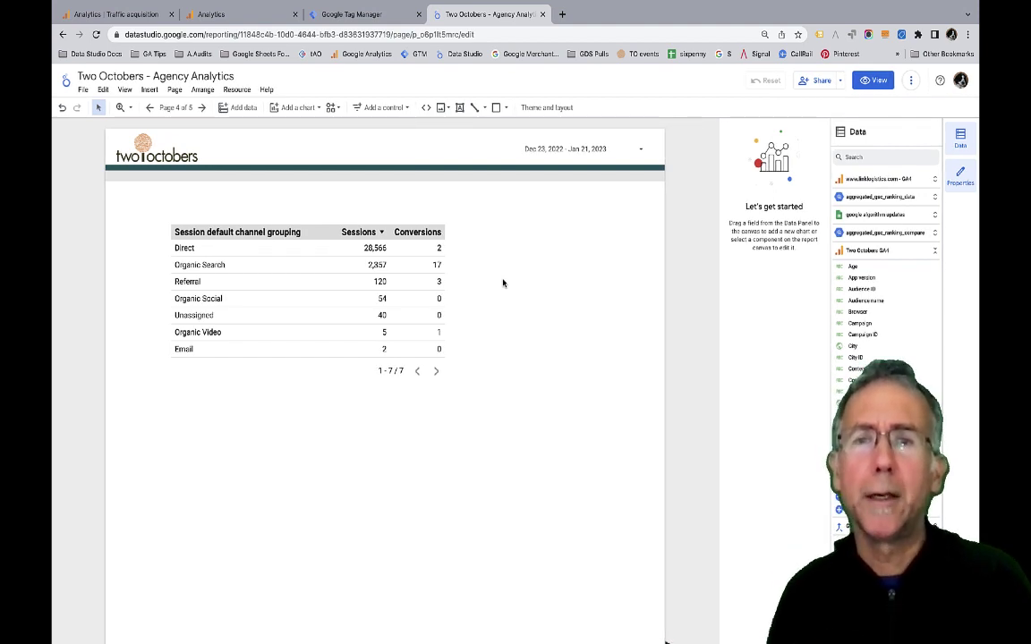
Select the channel sessions and conversions table to show its Chart Setup panel
click(316, 251)
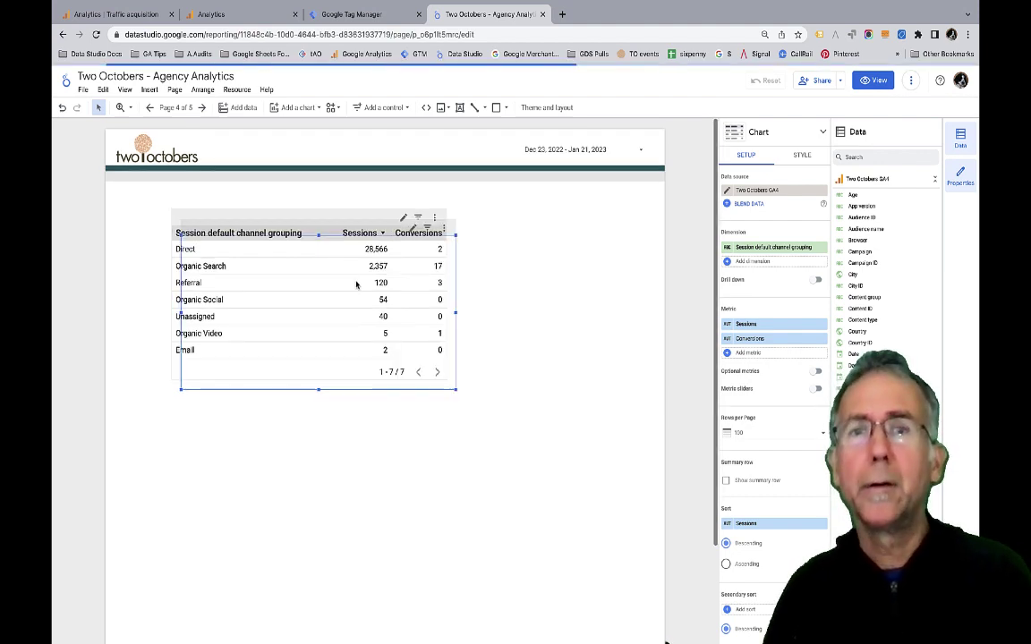
Duplicate the channel table and blend the original and its copy into one table
key(ctrl+d)
drag(340, 277, 491, 309)
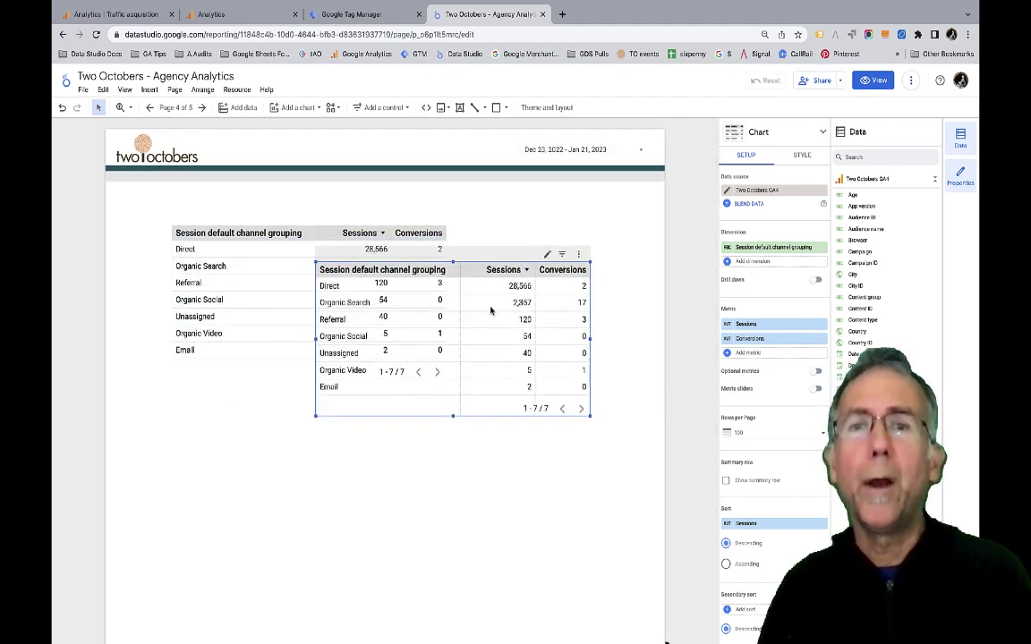
click(219, 299)
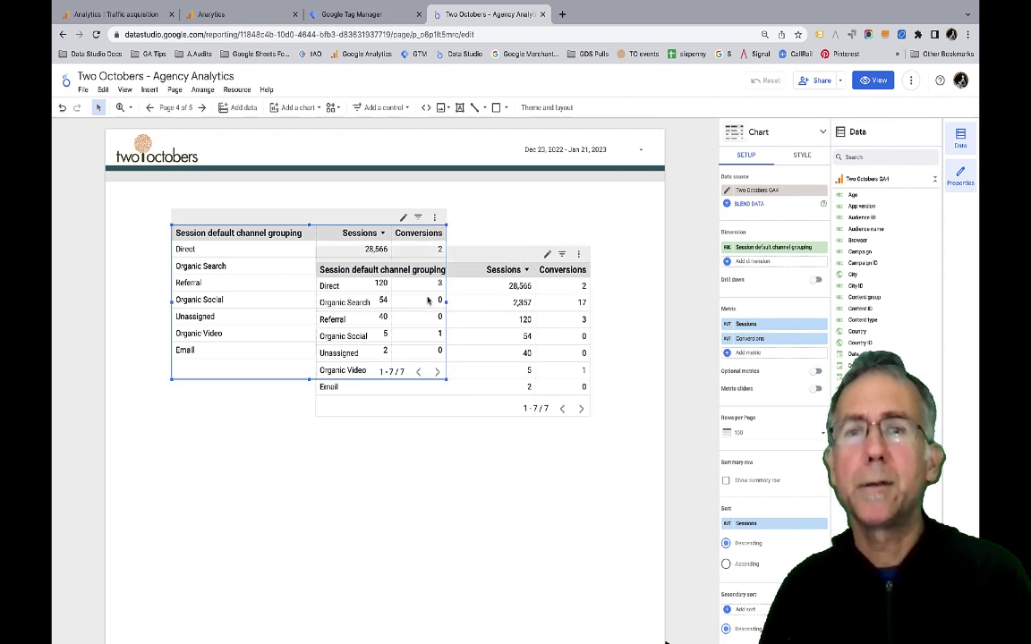
shift+click(496, 320)
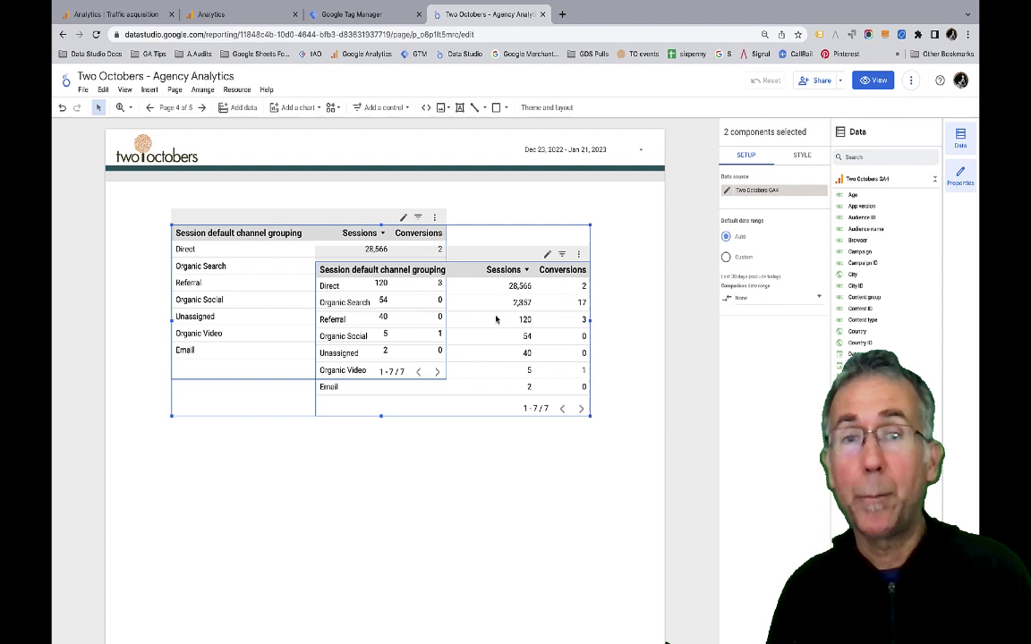
right_click(496, 320)
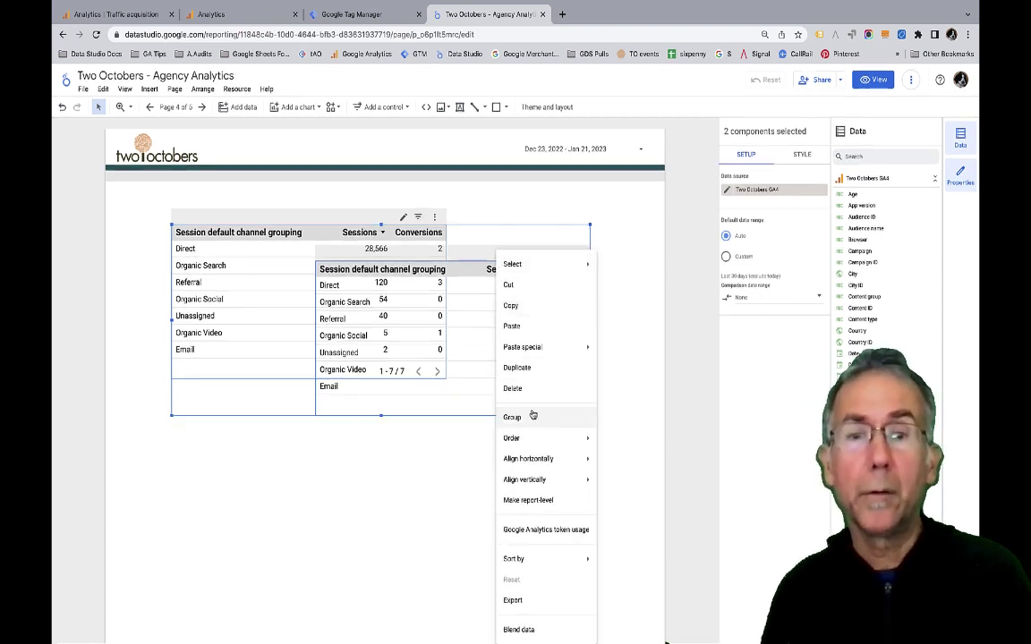
click(517, 630)
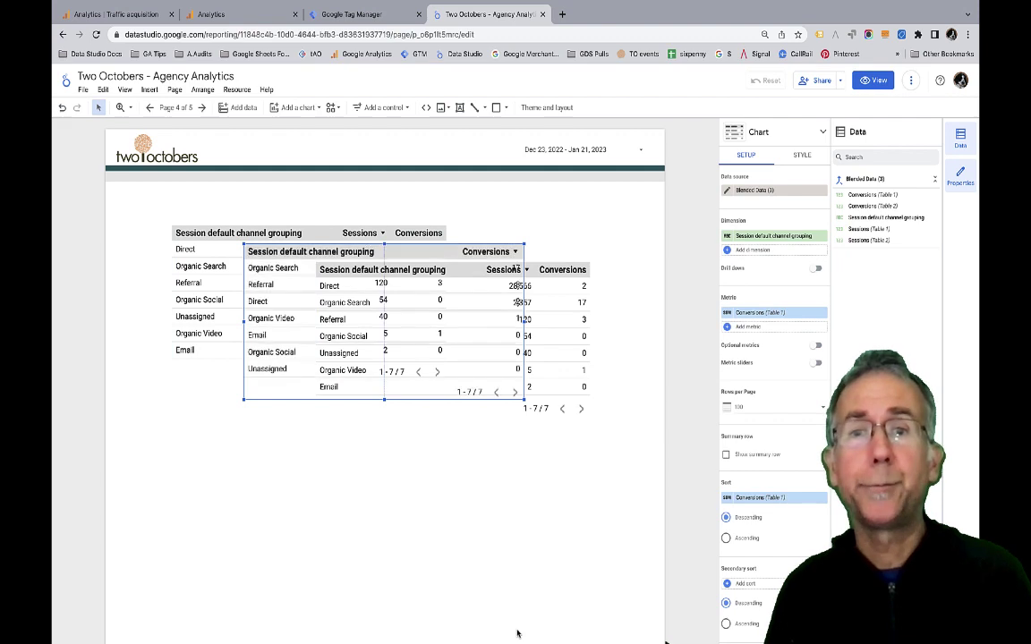
Delete both original tables, move the blended Conversions table into place, and edit its blend
drag(418, 320, 413, 484)
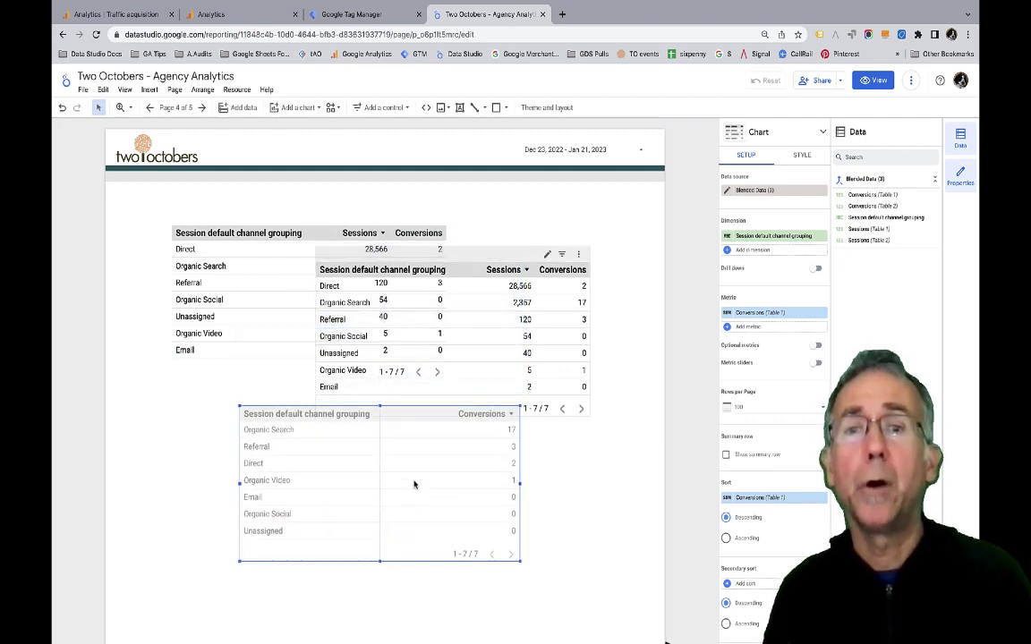
click(383, 302)
key(Delete)
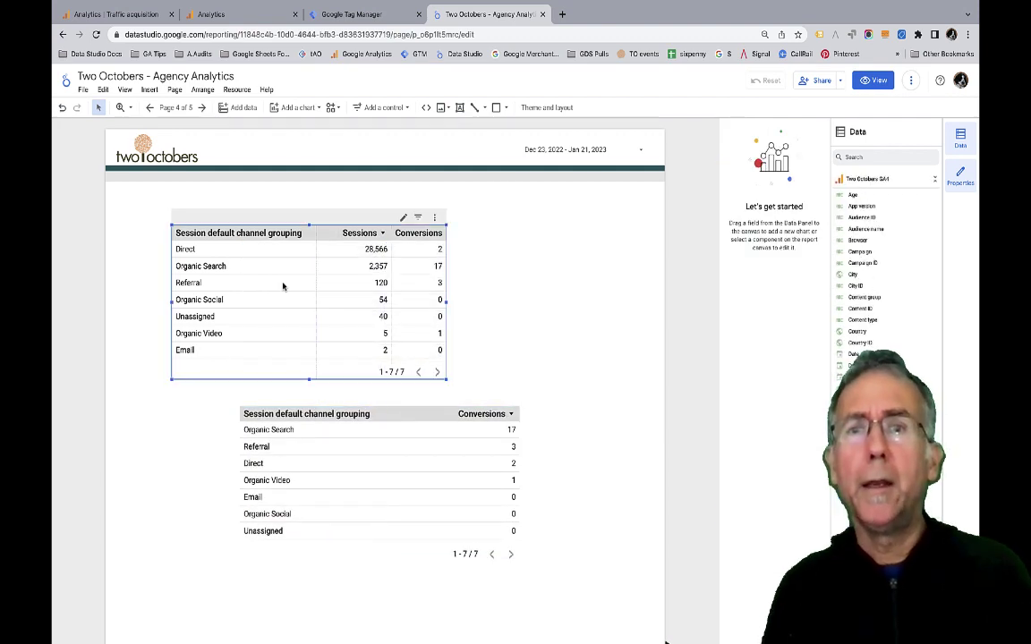
click(283, 285)
key(Delete)
drag(436, 463, 411, 331)
click(444, 298)
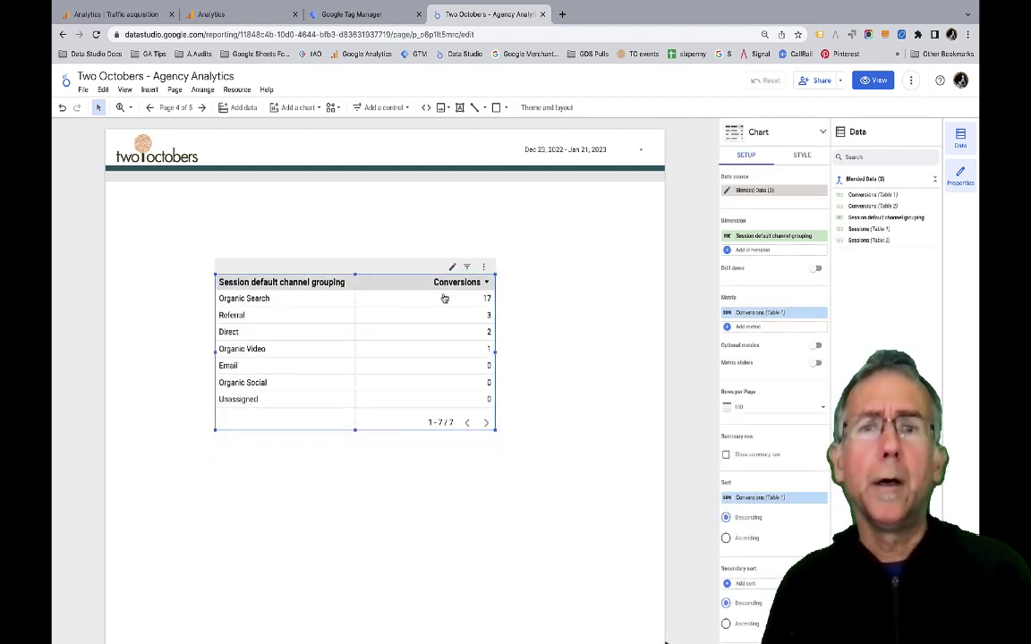
click(728, 192)
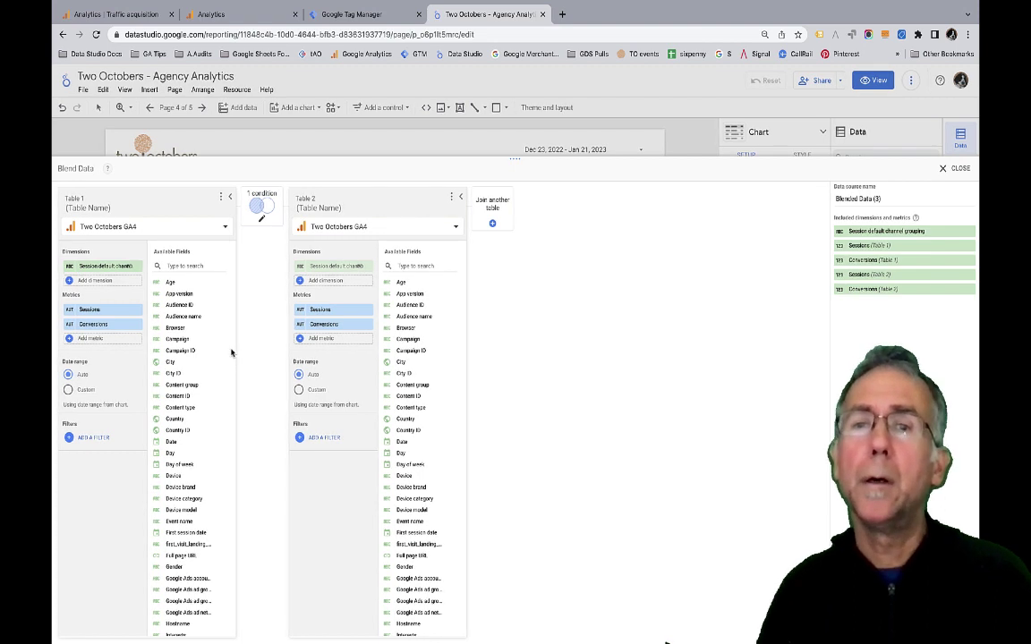
Create a new filter for Table 2 of the blend
click(324, 439)
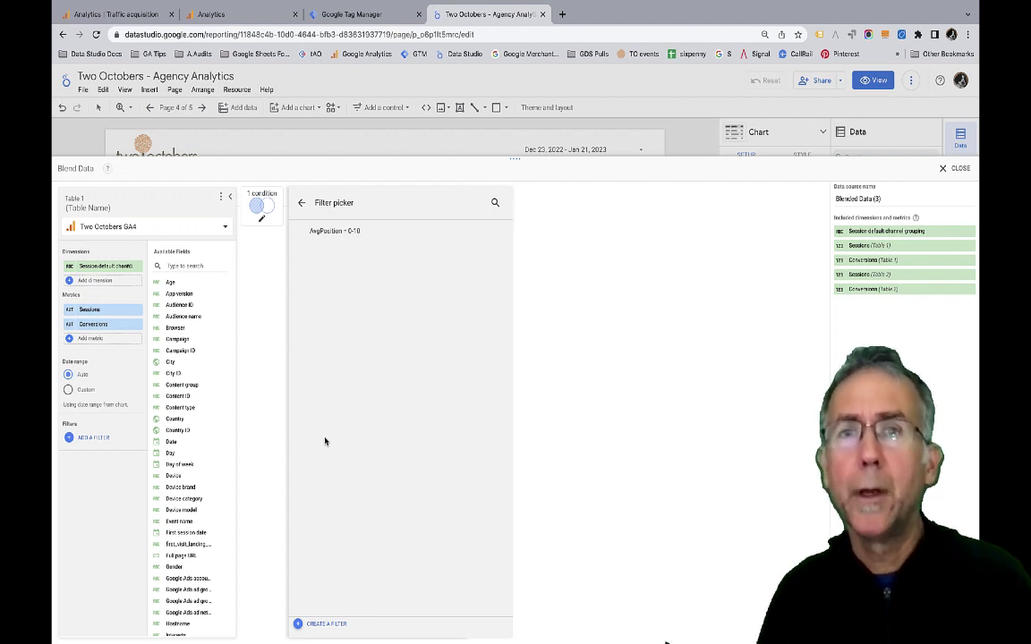
click(299, 625)
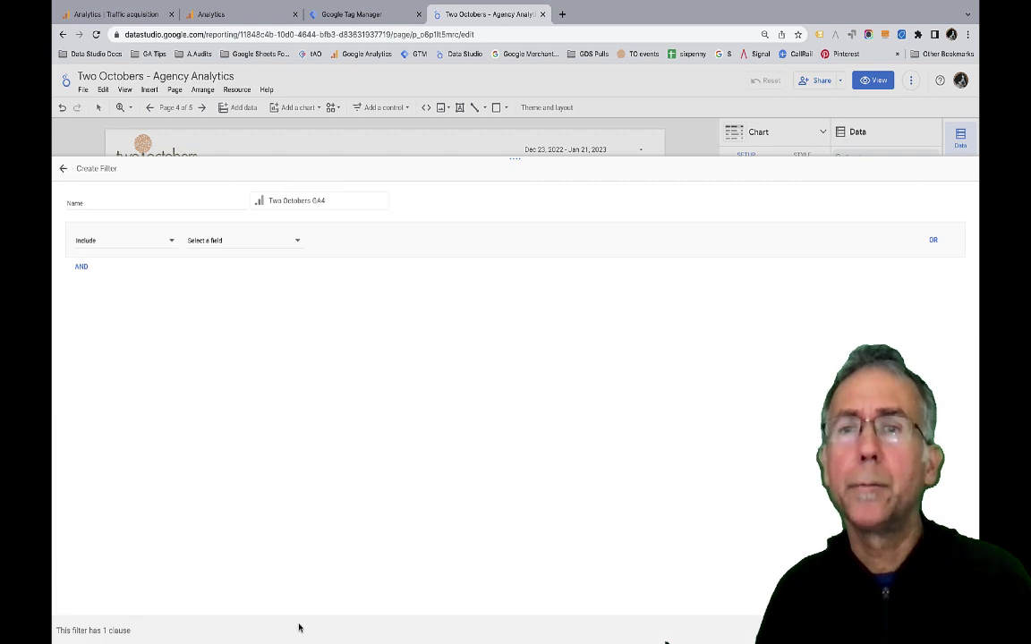
Set the filter condition to Event name Equal to (=) contact_us_submission
click(262, 239)
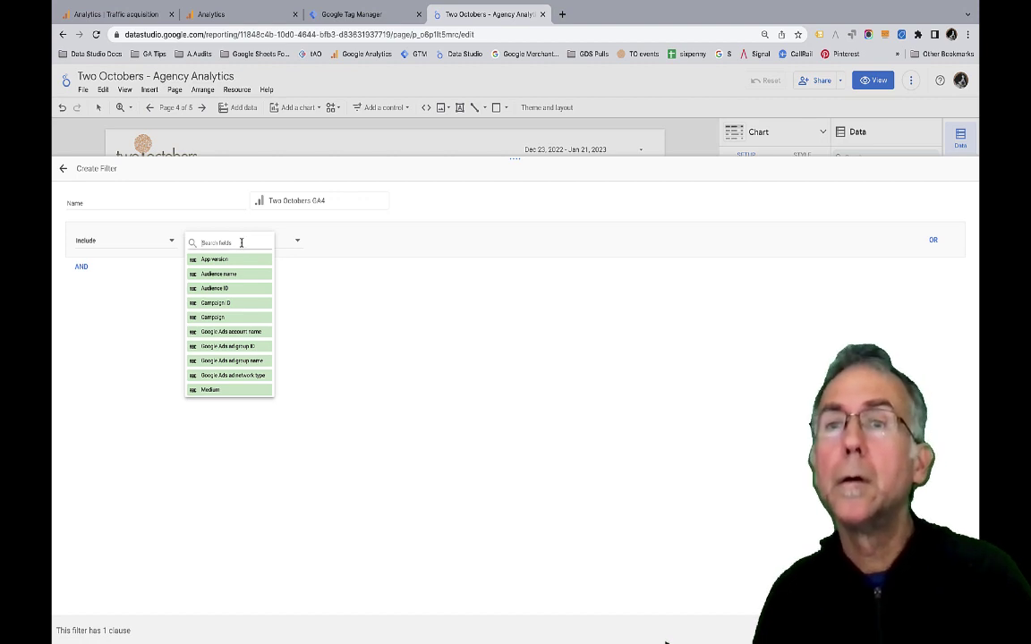
text(eve)
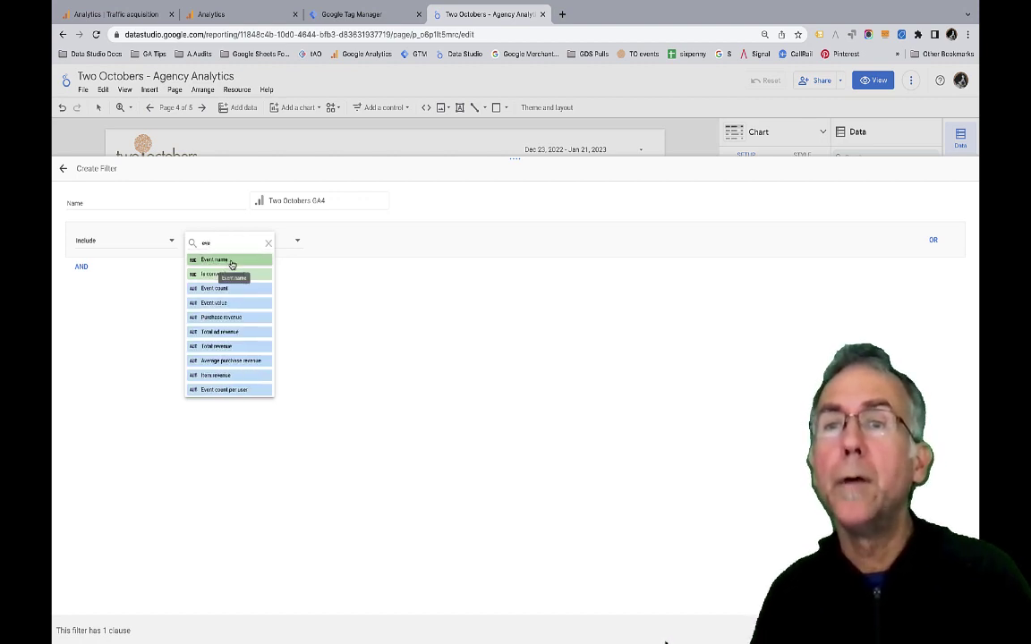
click(229, 260)
click(364, 240)
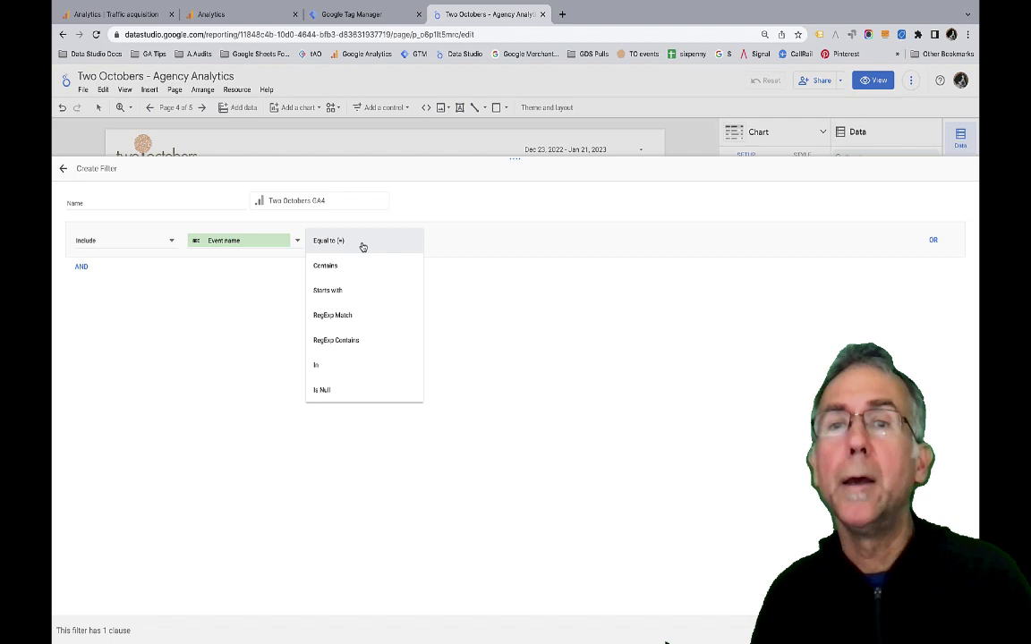
click(350, 244)
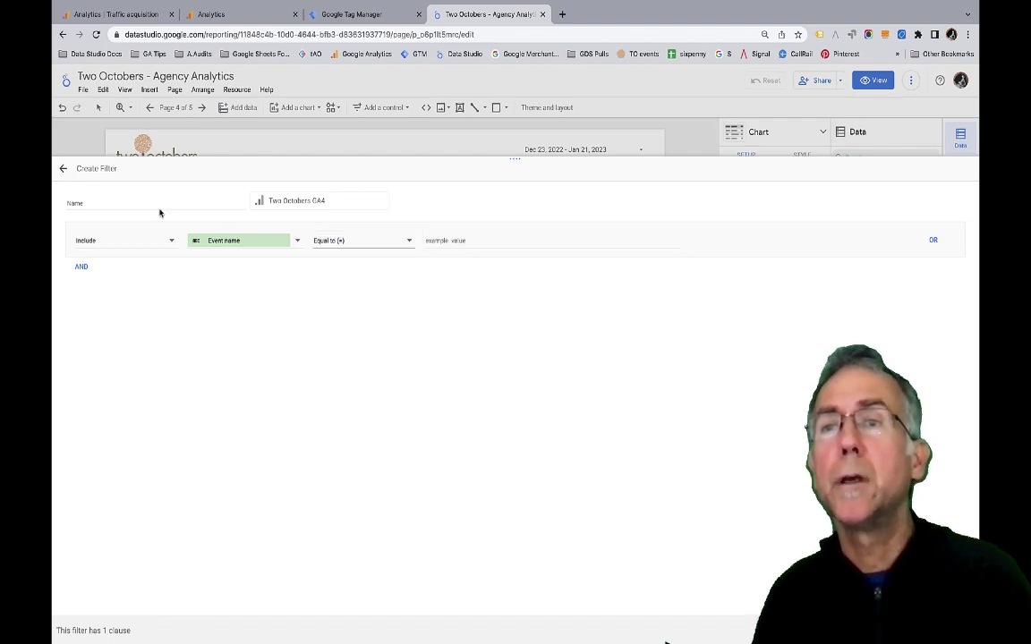
click(132, 16)
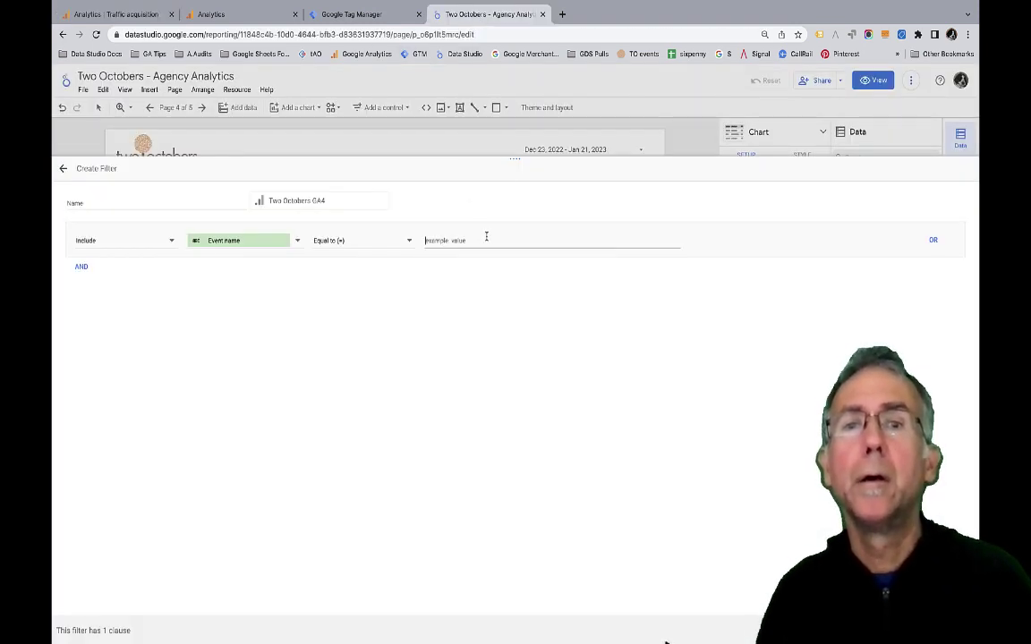
text(contact_us_submission)
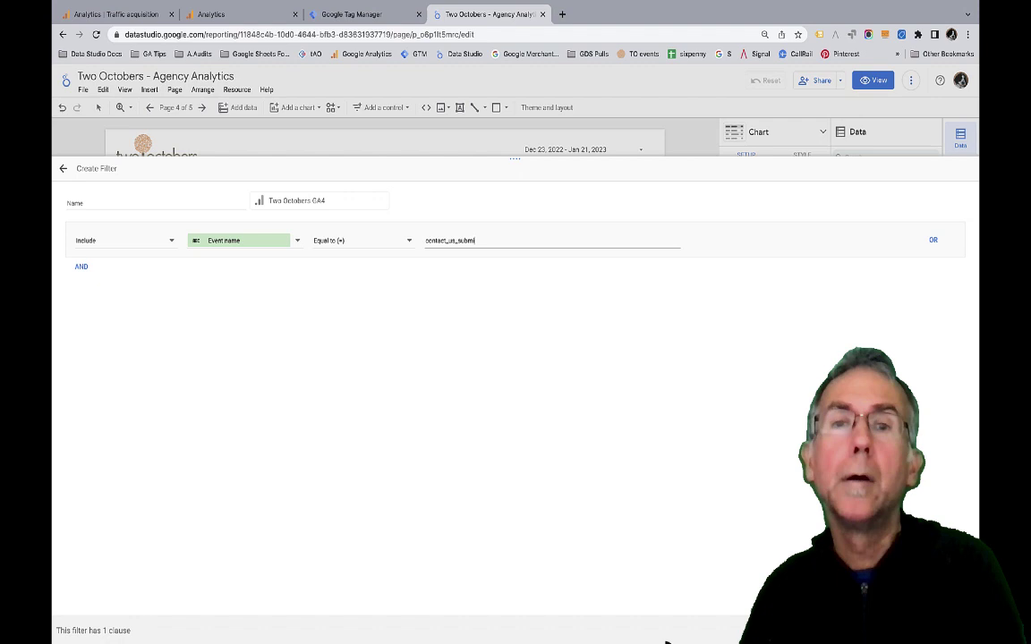
Name the filter 'GA4 - Event name equals contact_us_submission' and save it
click(169, 201)
double_click(456, 240)
key(ctrl+c)
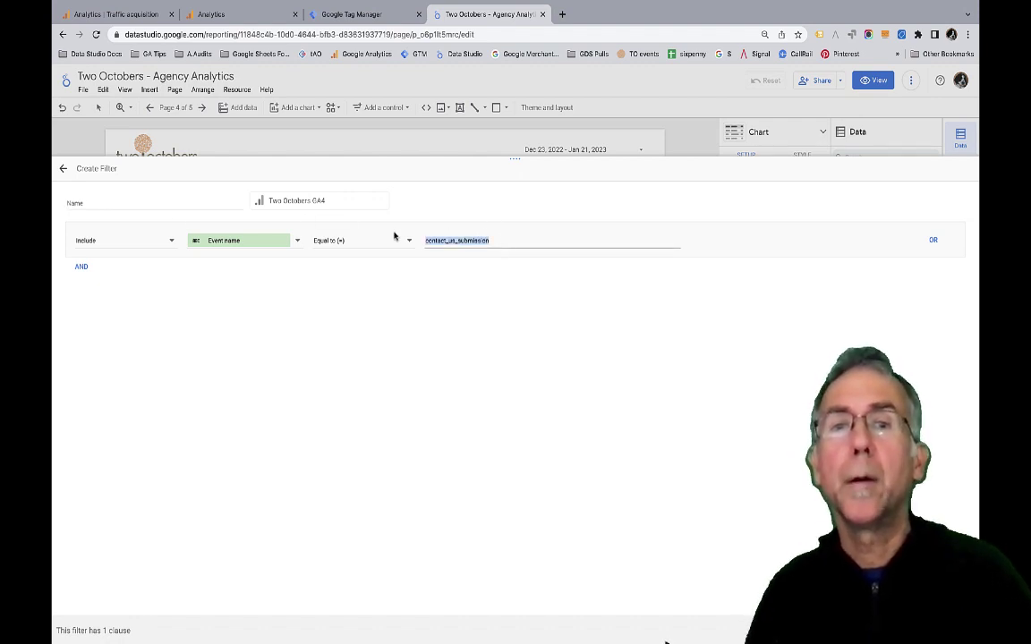
click(196, 204)
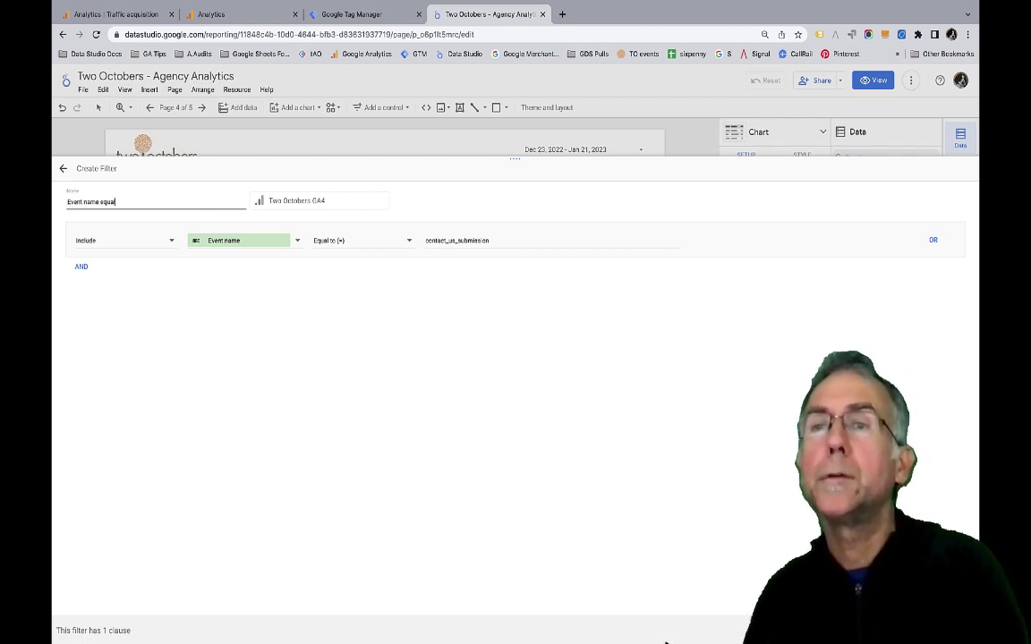
key(ctrl+v)
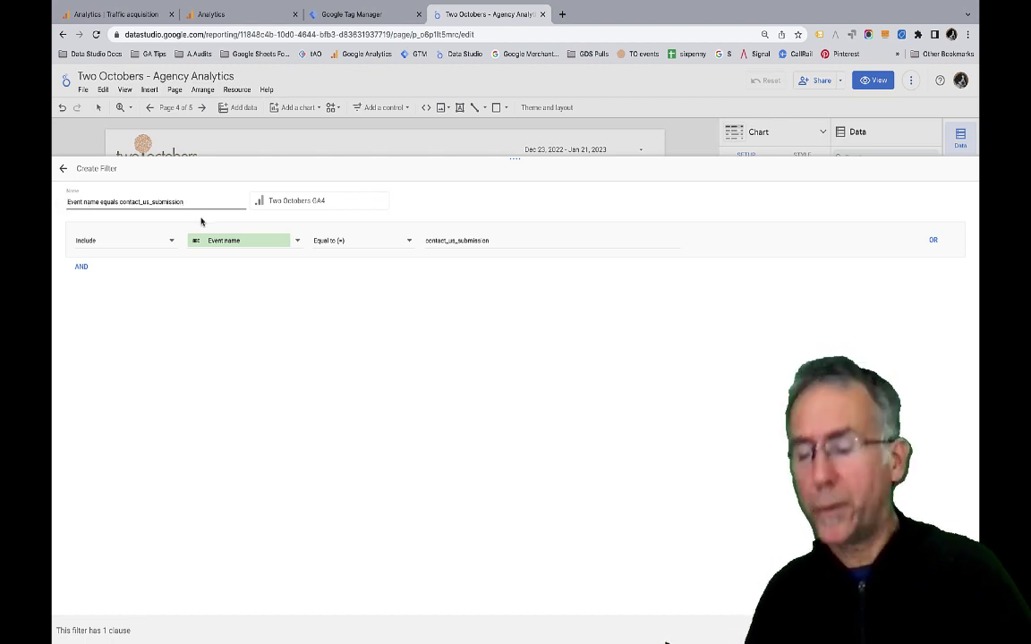
key(Home)
text(GA4 -)
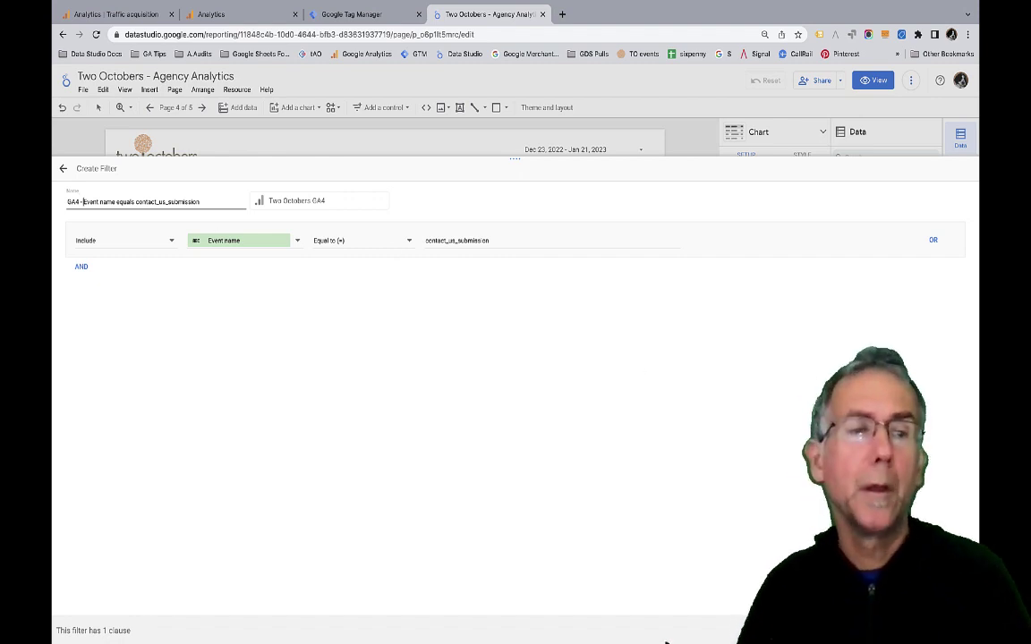
click(667, 641)
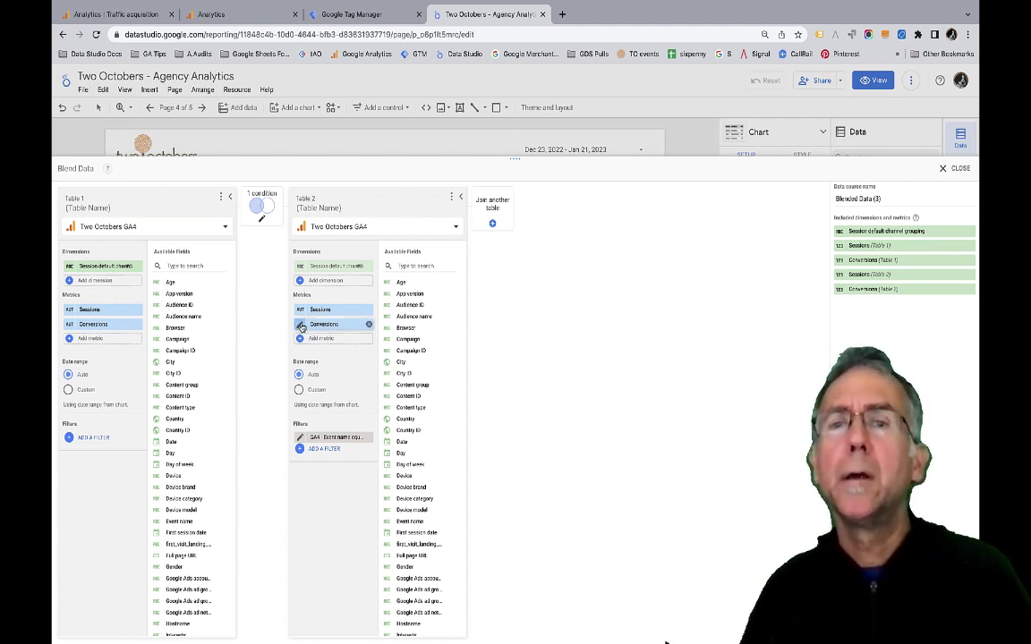
Rename Table 2's Conversions metric to Contact Us and remove its Sessions metric
click(300, 326)
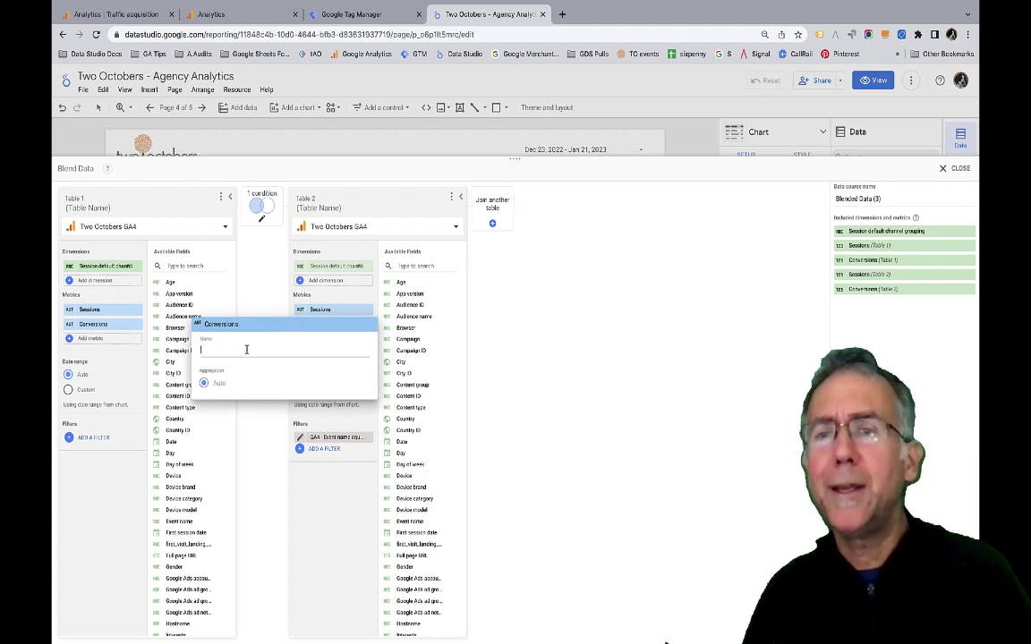
key(BackSpace)
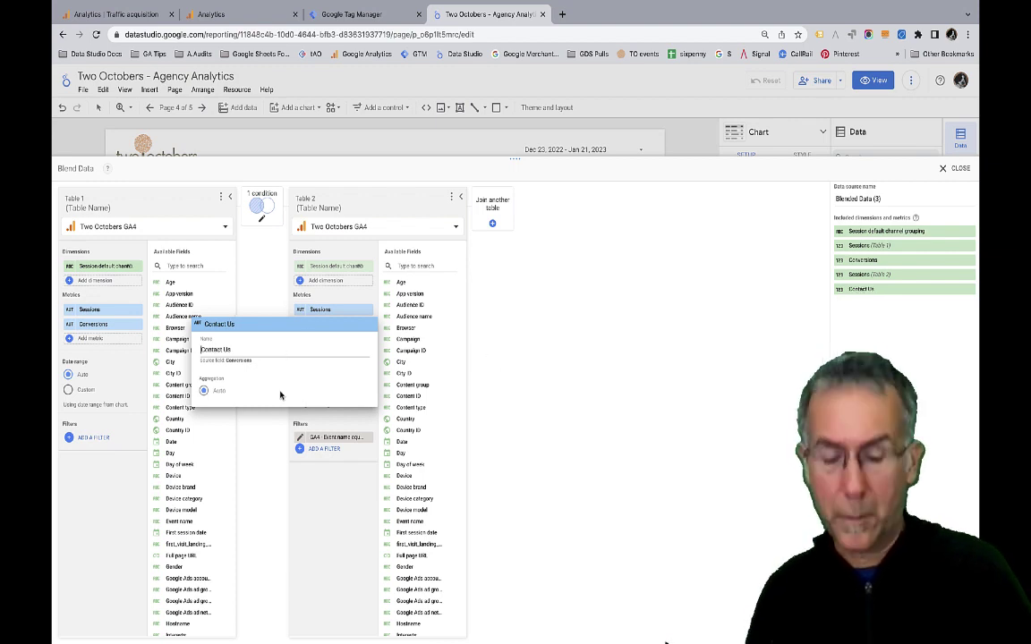
key(Return)
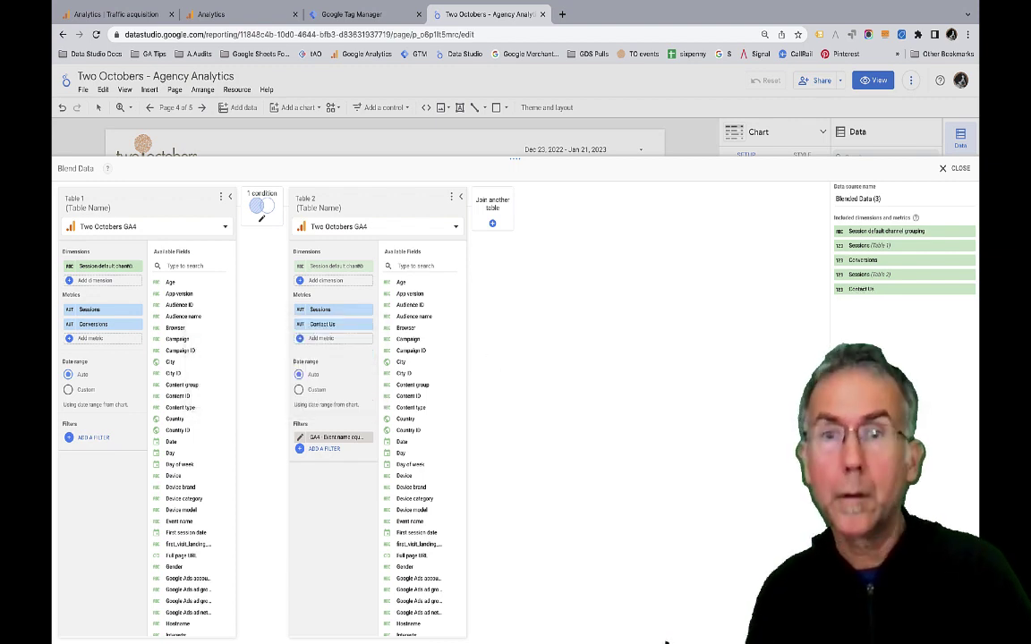
click(369, 309)
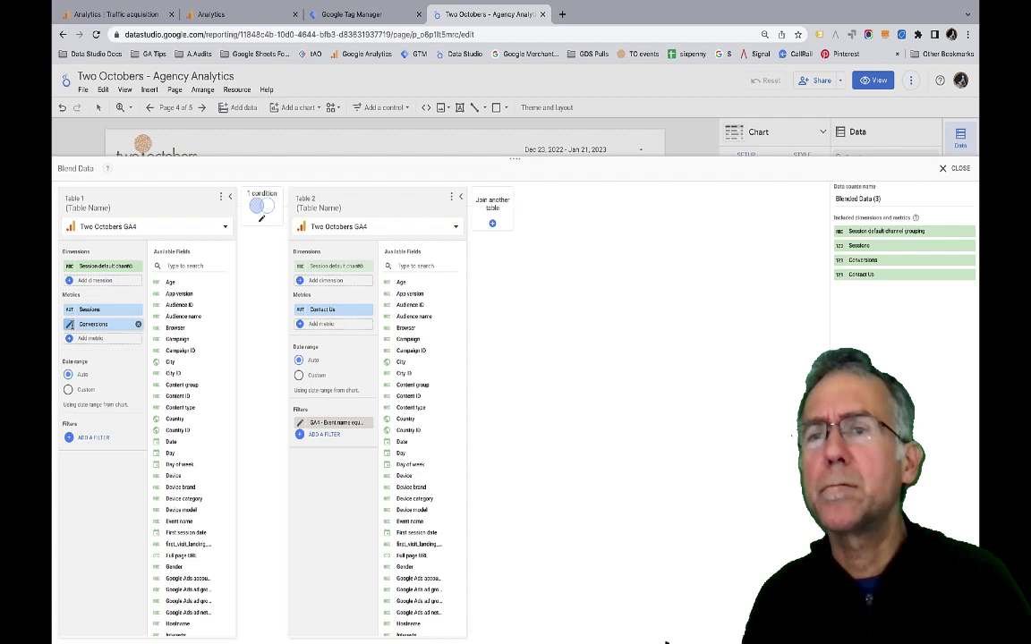
Rename Table 1's Conversions metric to Total Conversions and close the blend editor
click(68, 323)
click(86, 347)
text(Total Conversions)
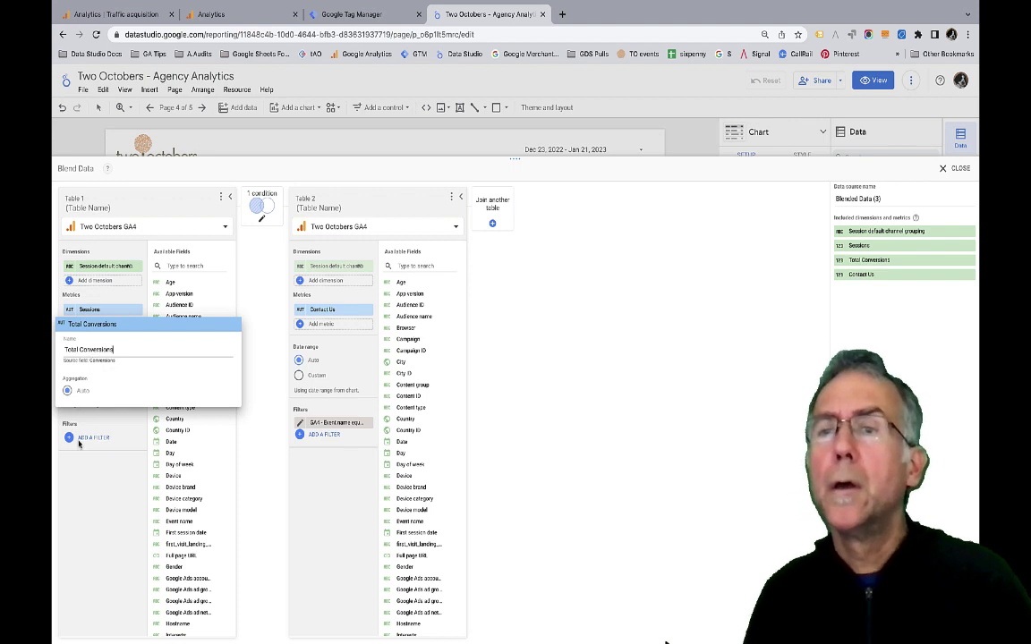
click(89, 477)
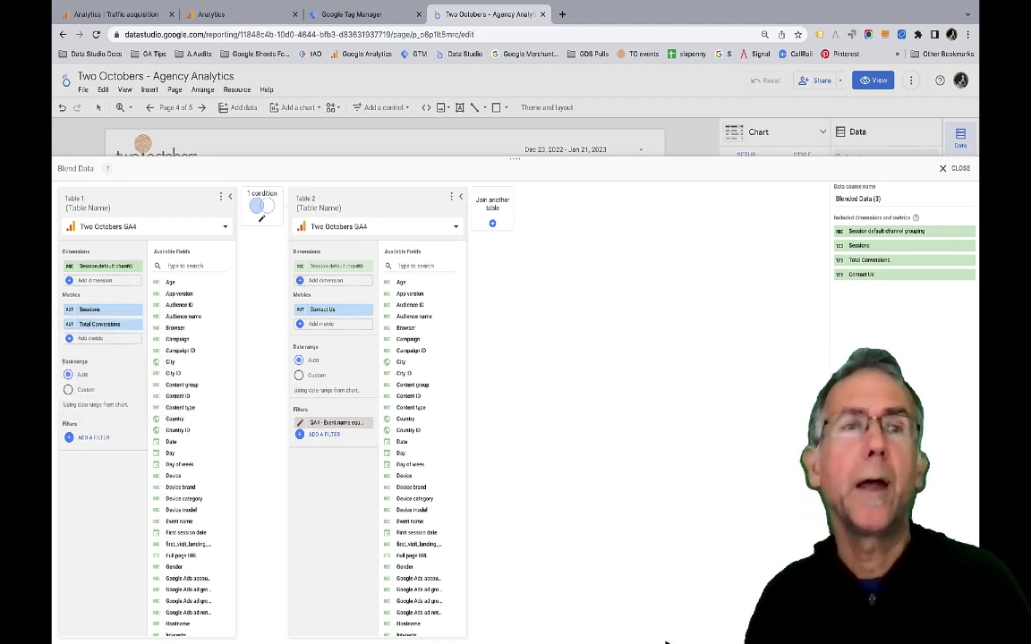
click(952, 169)
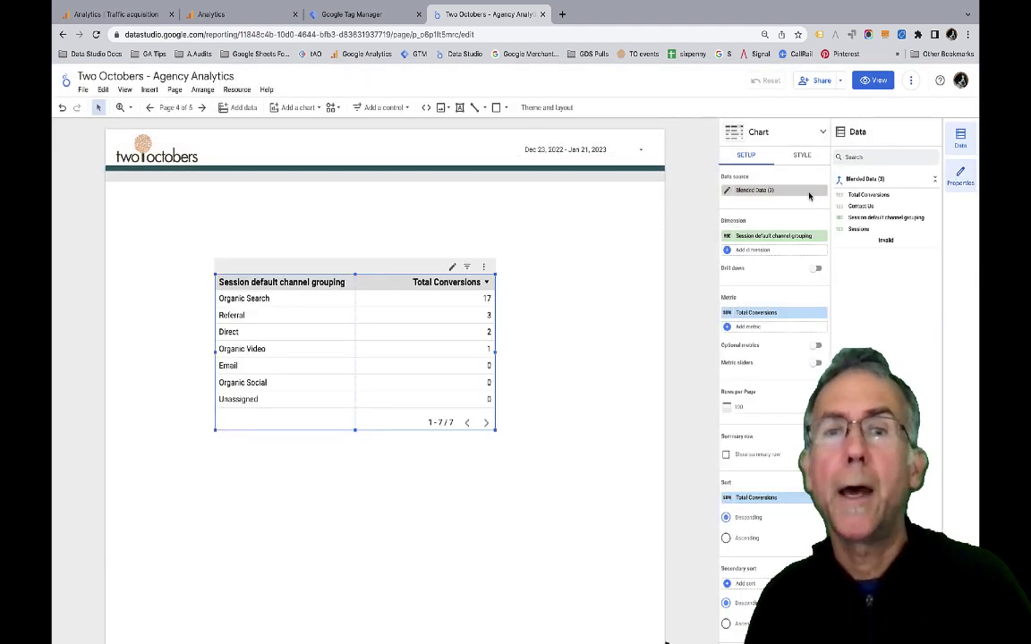
Add Contact Us as a table metric and set Missing Data to show 0
click(750, 328)
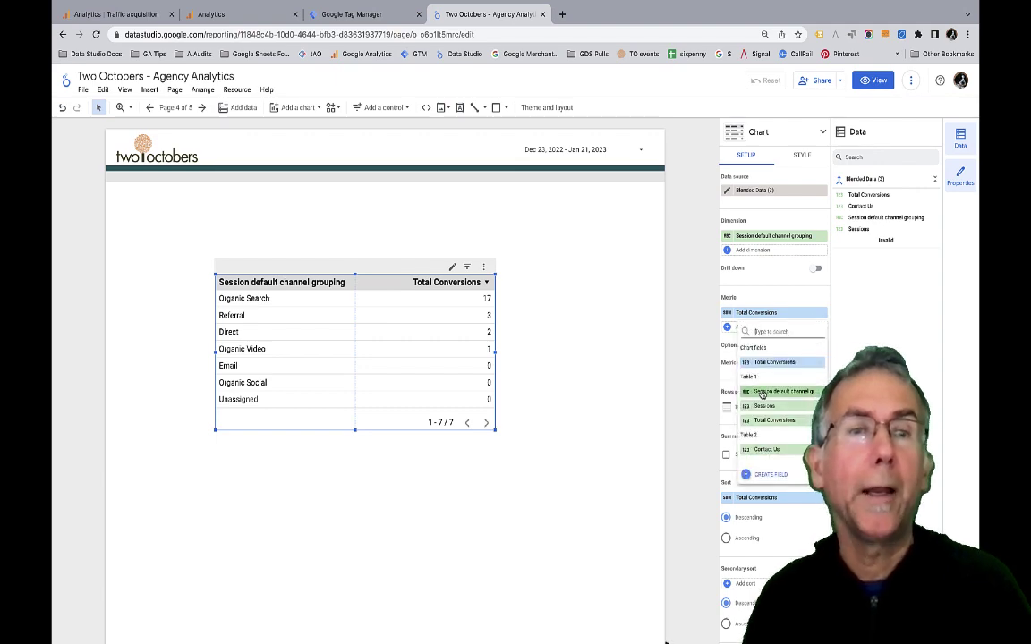
click(769, 449)
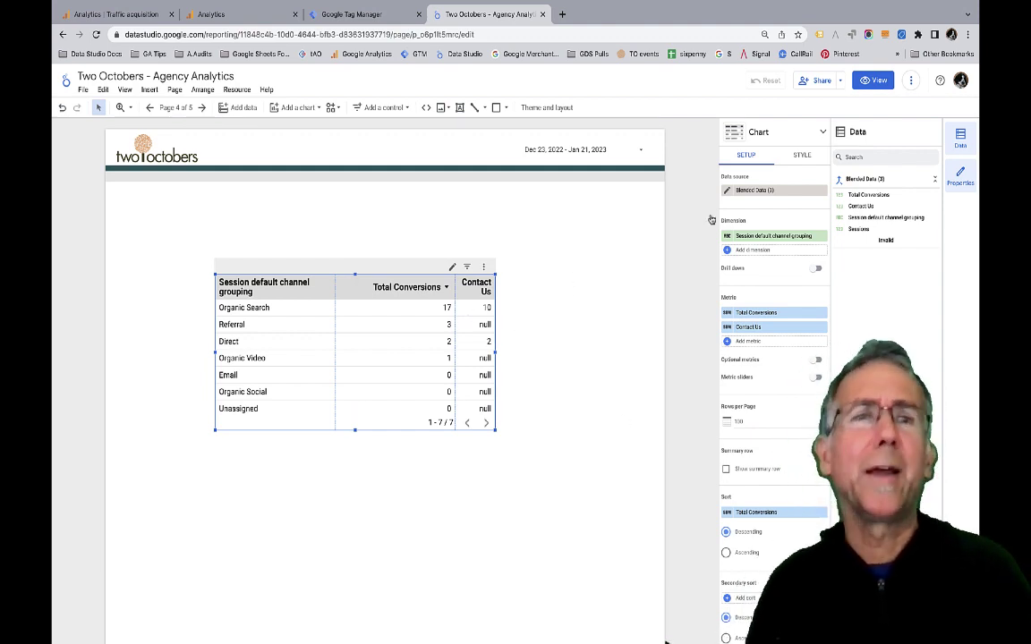
click(801, 156)
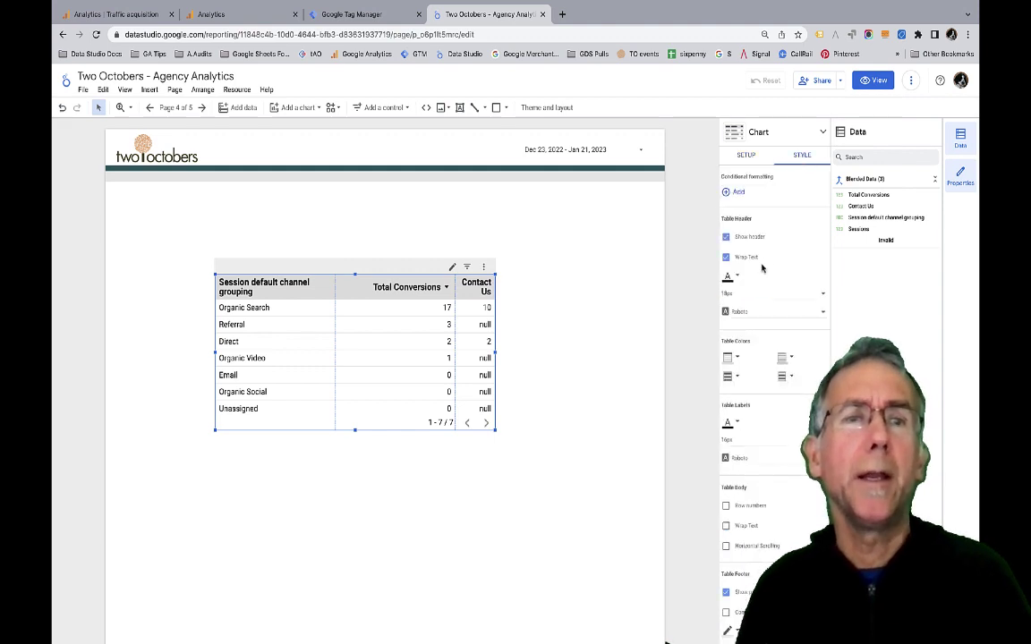
scroll(761, 268, down, 3)
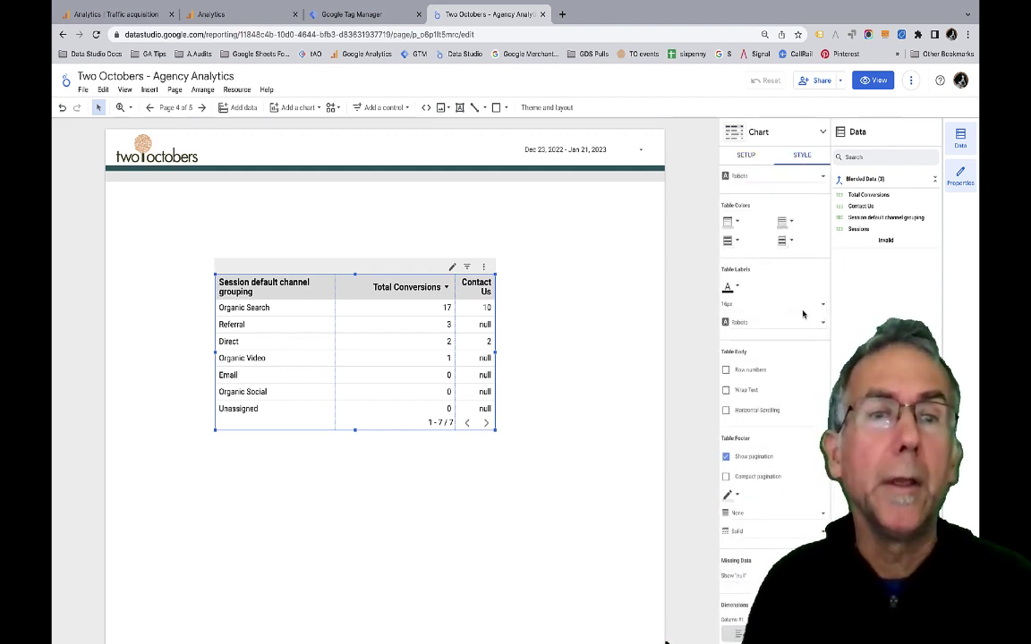
scroll(787, 347, down, 3)
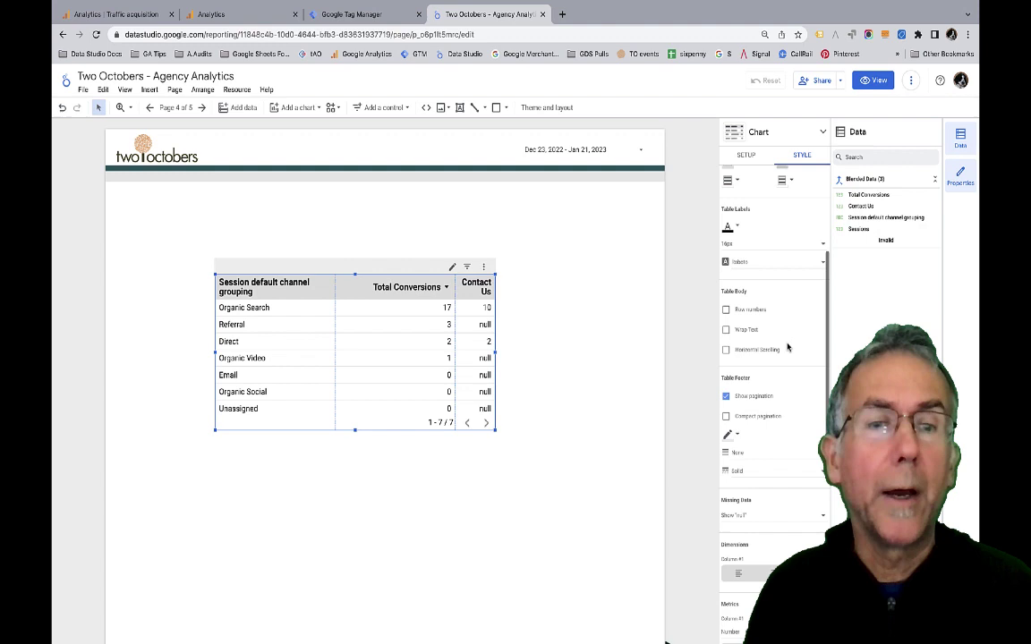
click(758, 446)
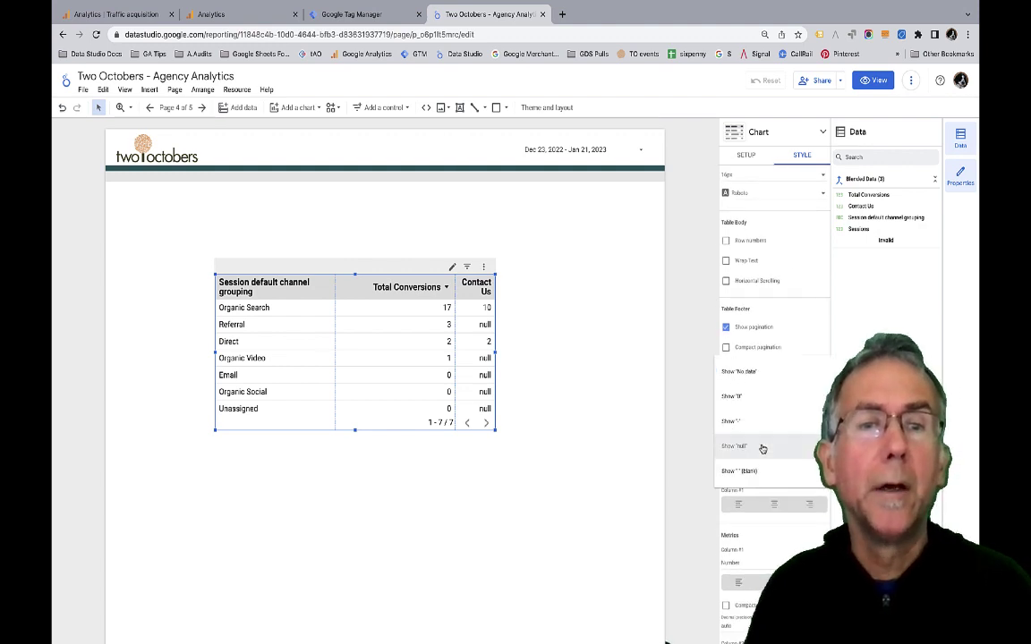
click(768, 404)
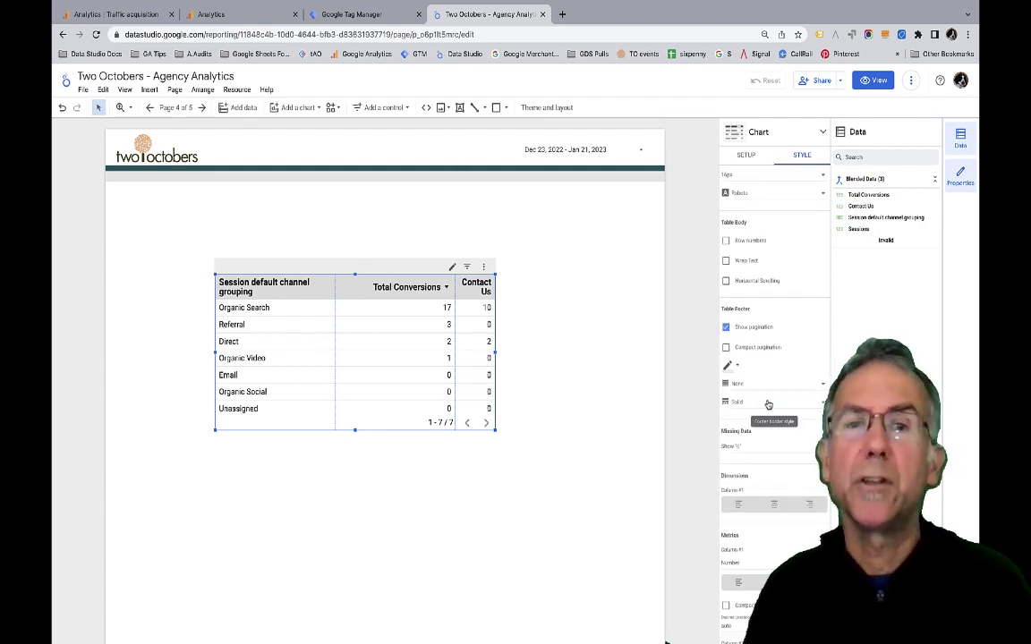
Reselect the table and open the metric field list to add another metric
click(578, 385)
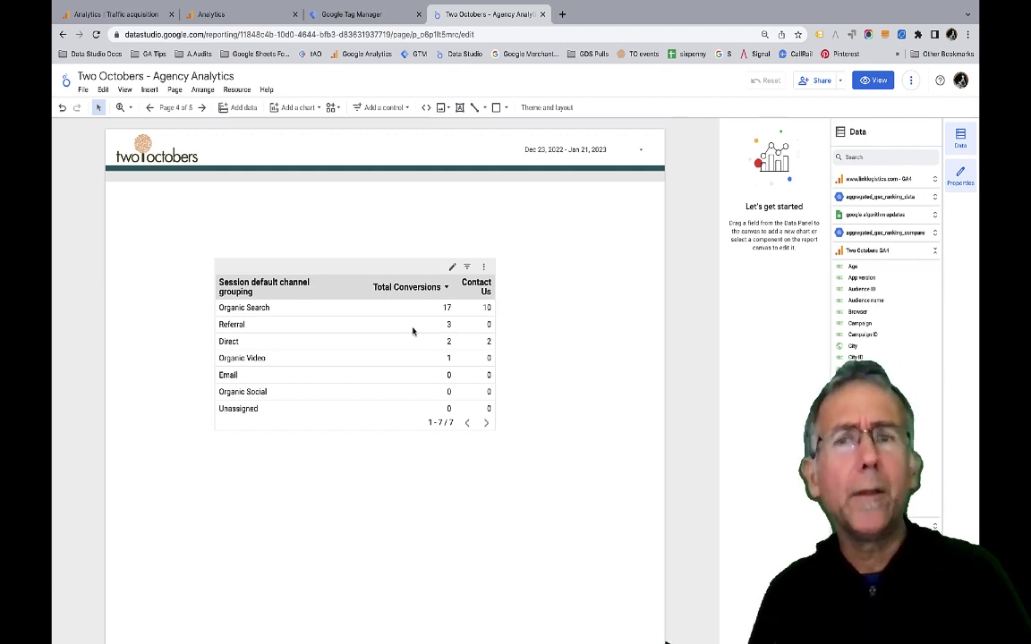
click(412, 331)
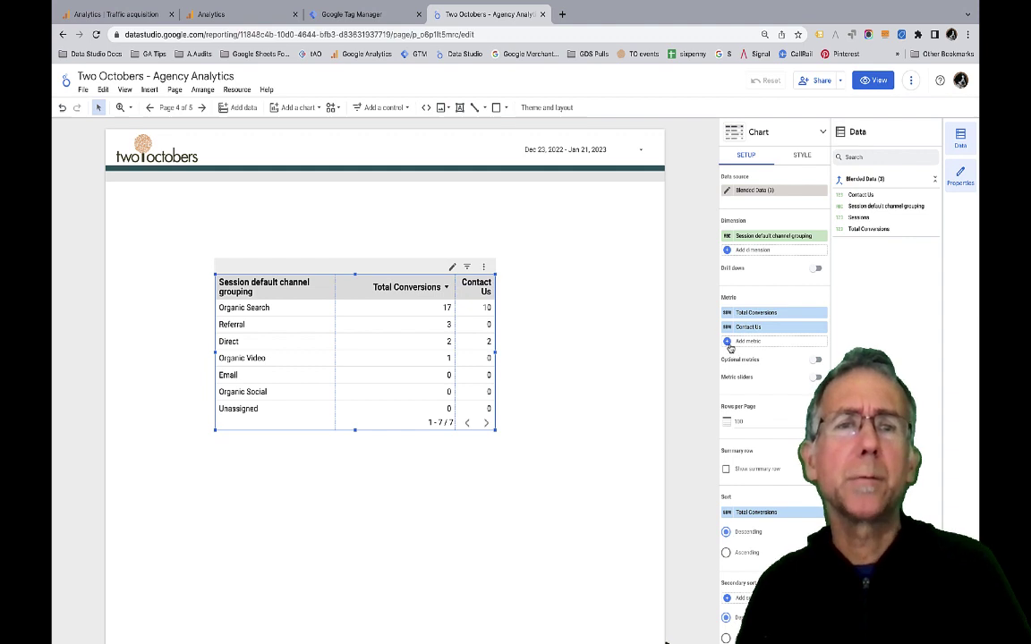
click(746, 342)
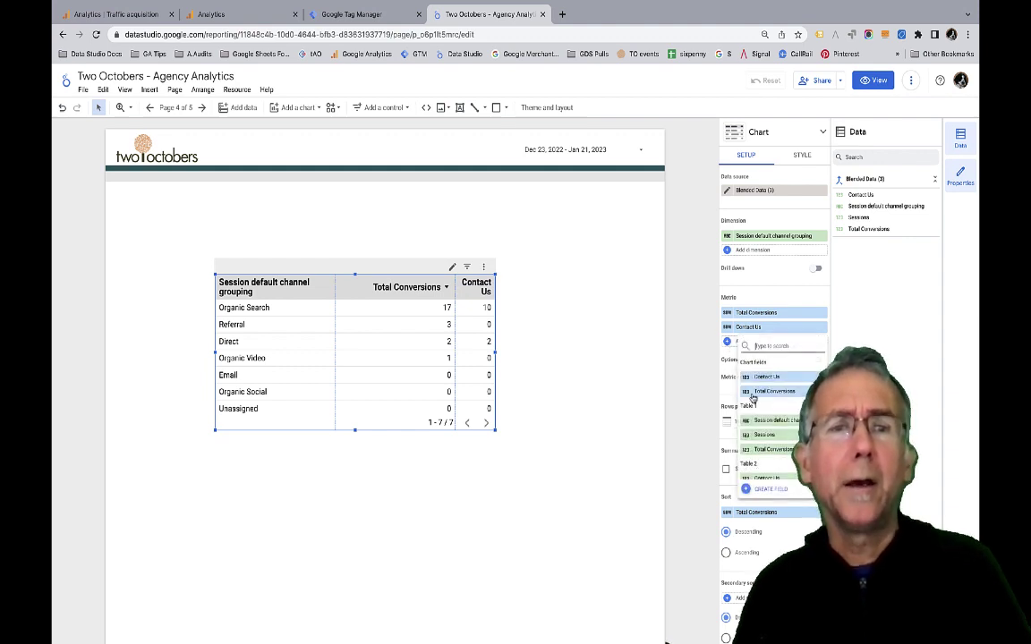
Create a calculated field named Conv. Rate with the formula Contact Us / Sessions
click(768, 488)
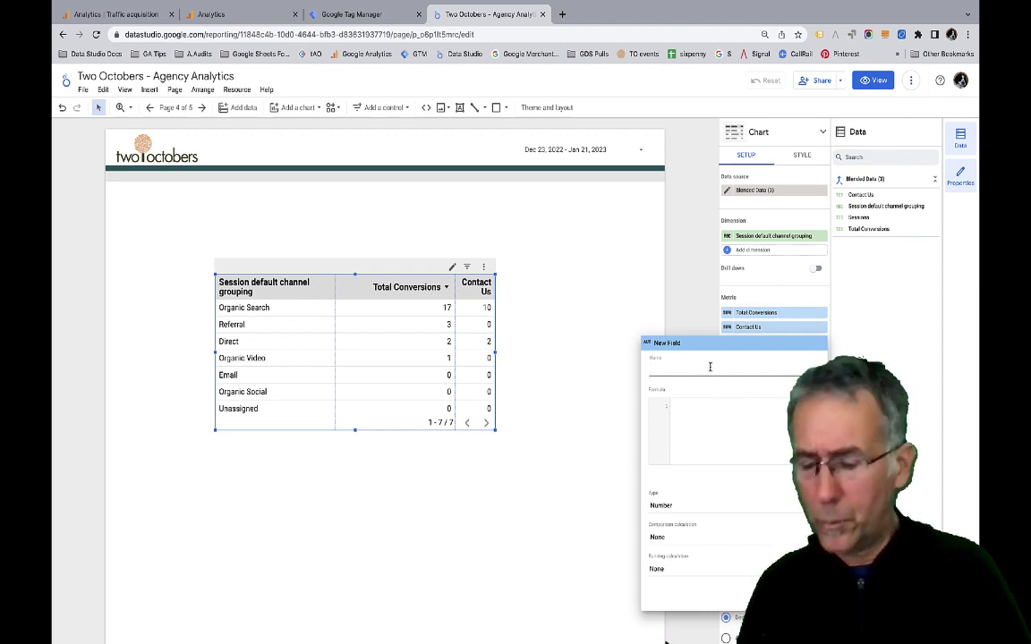
text(V)
key(BackSpace)
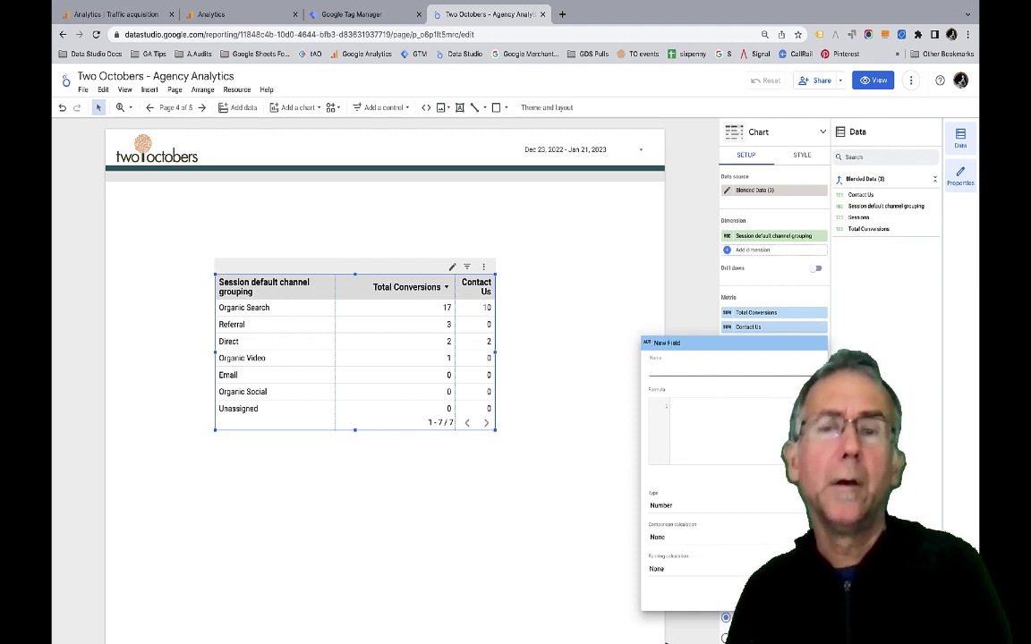
text(Conv)
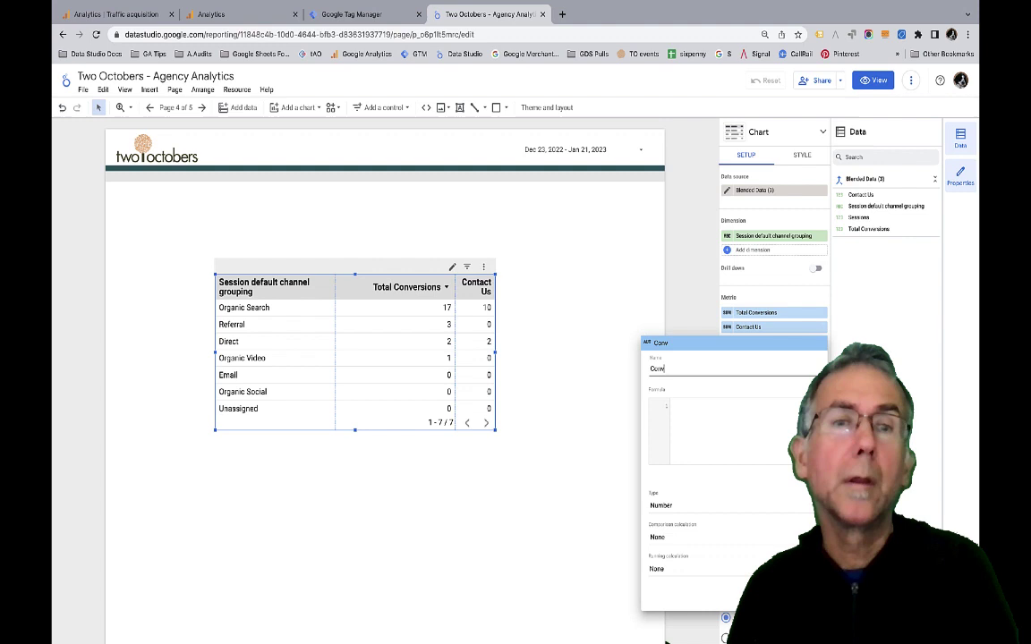
text(. Rate)
click(713, 396)
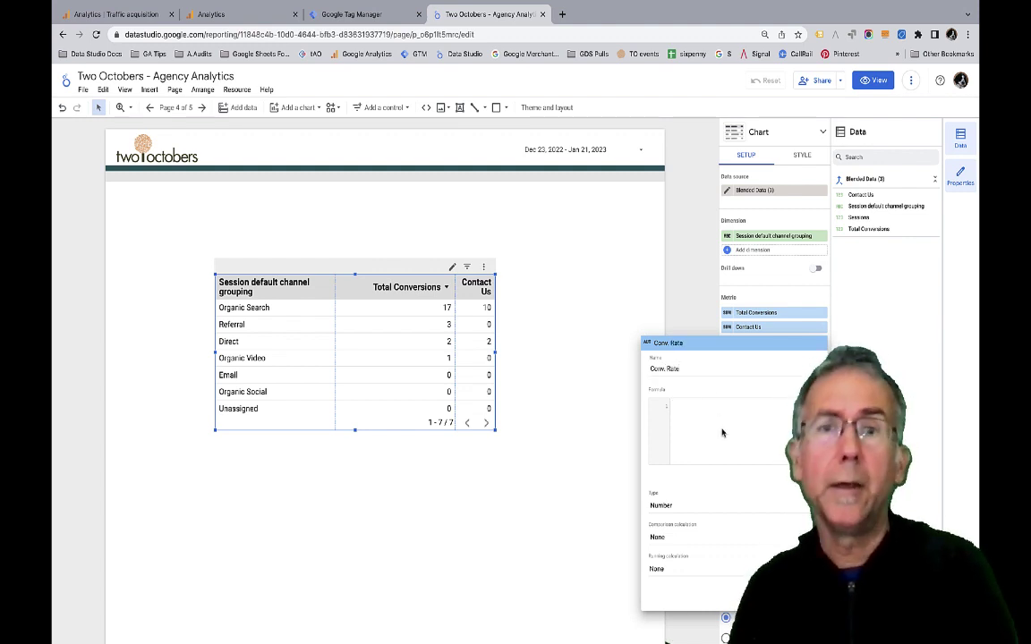
text(Con)
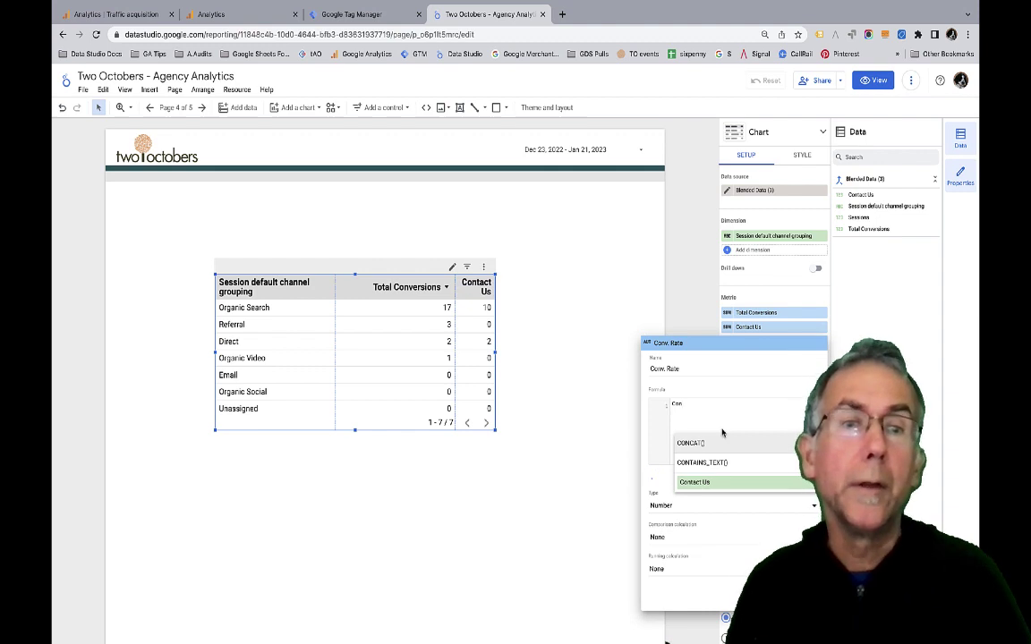
click(730, 478)
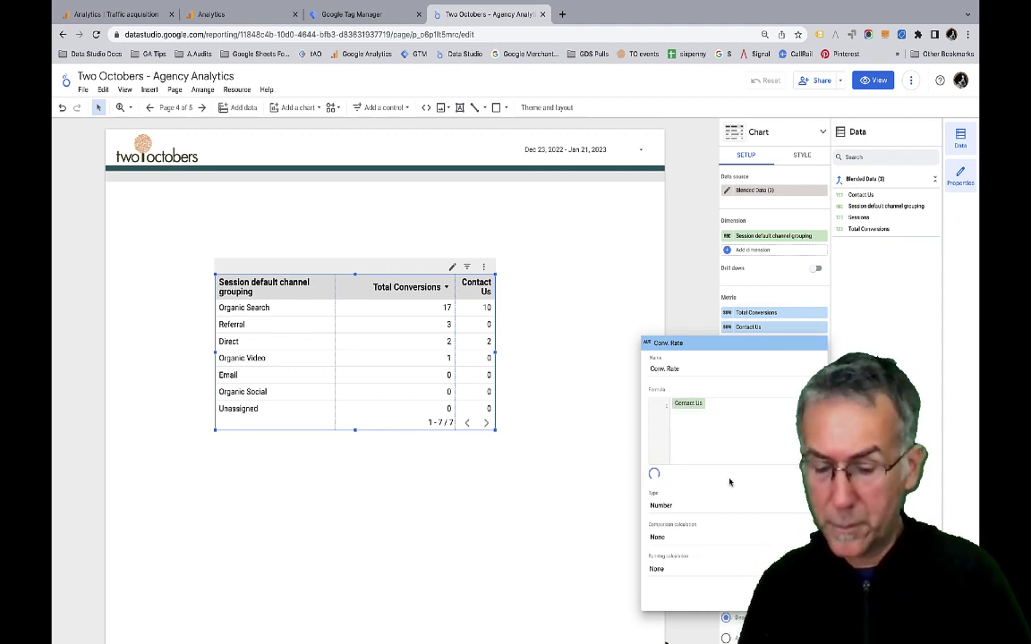
text(/S)
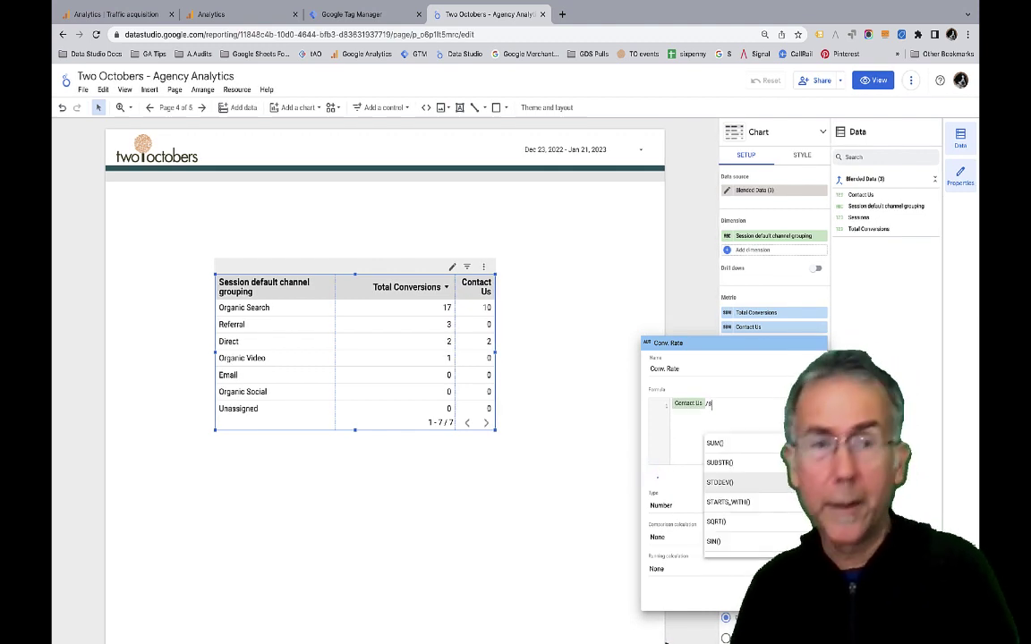
text(es)
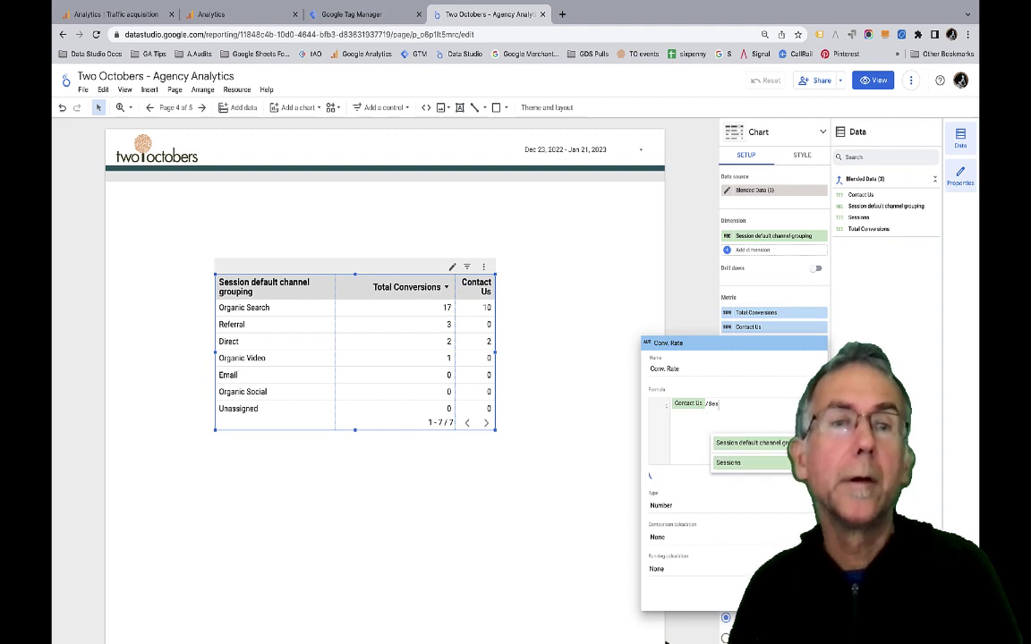
click(752, 464)
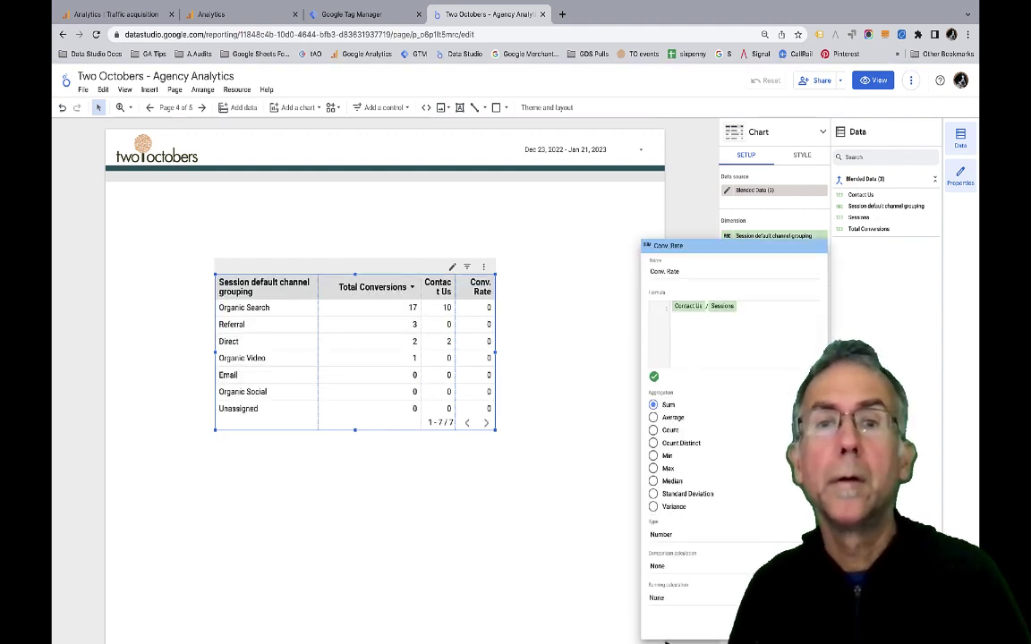
Set Conv. Rate's type to Percent and its aggregation to Average
click(754, 536)
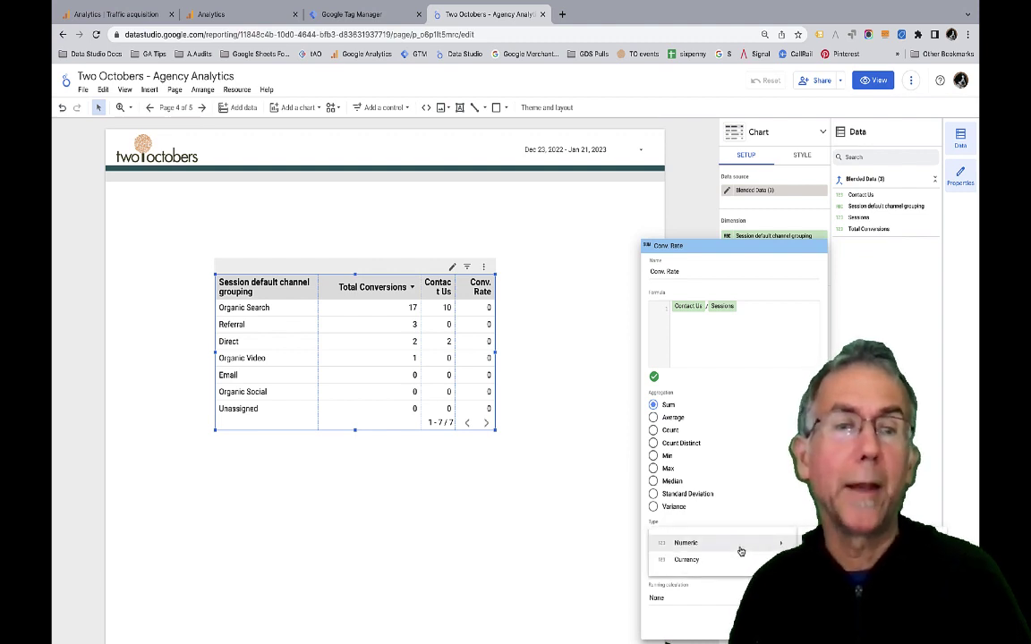
mouse_move(741, 545)
click(644, 499)
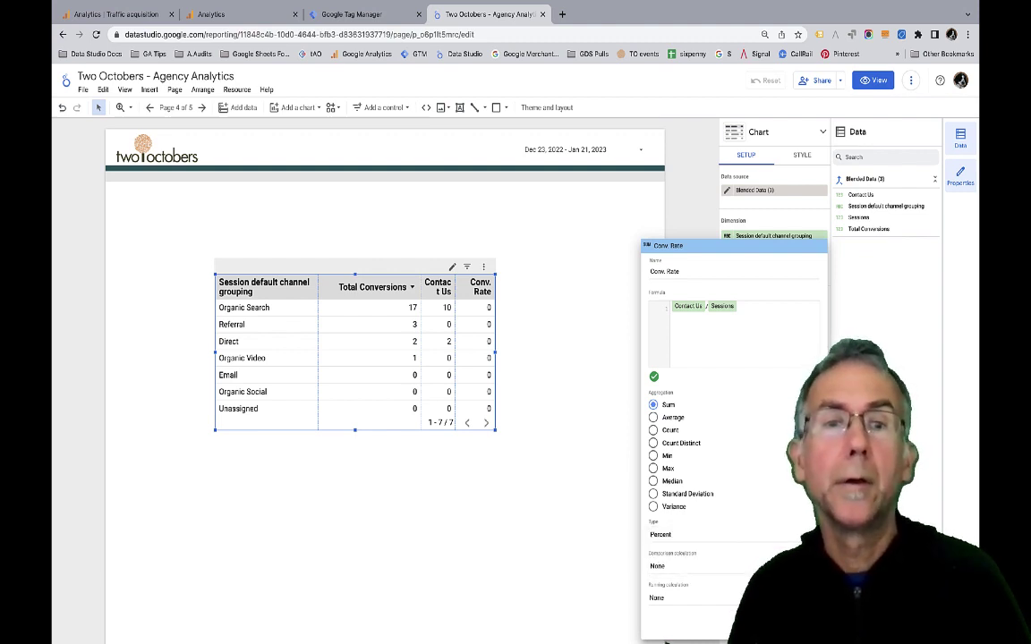
click(654, 418)
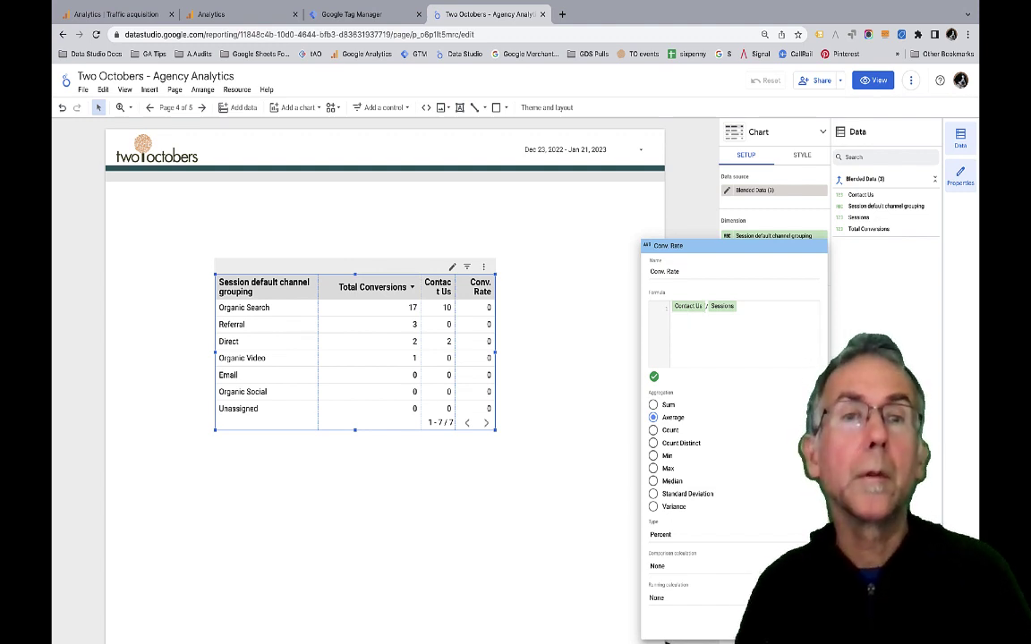
Change the Conv. Rate formula to SUM(Contact Us) / SUM(Sessions)
text(SUM()
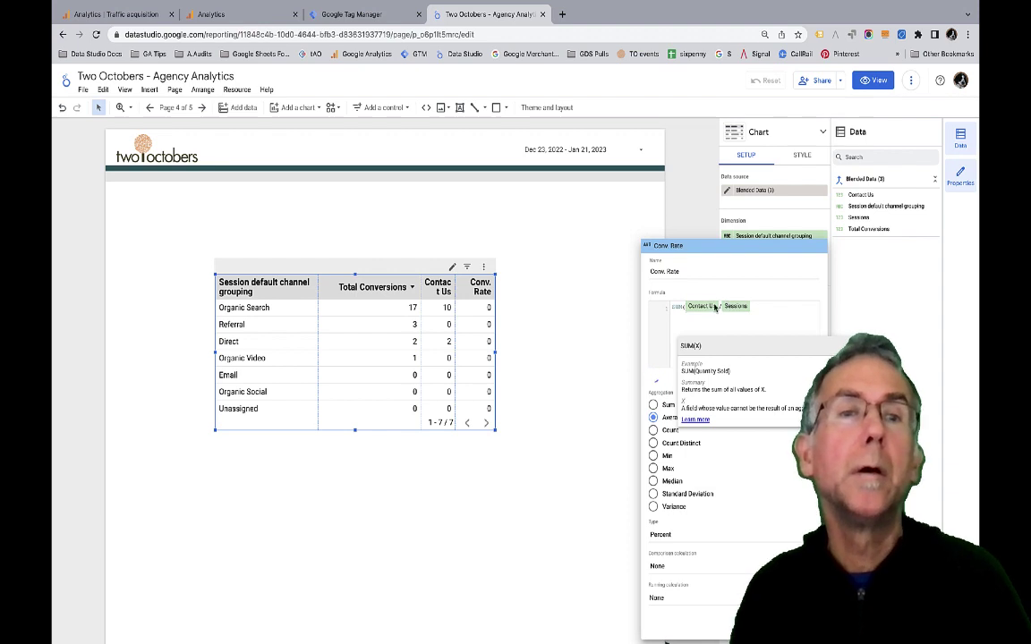
click(715, 307)
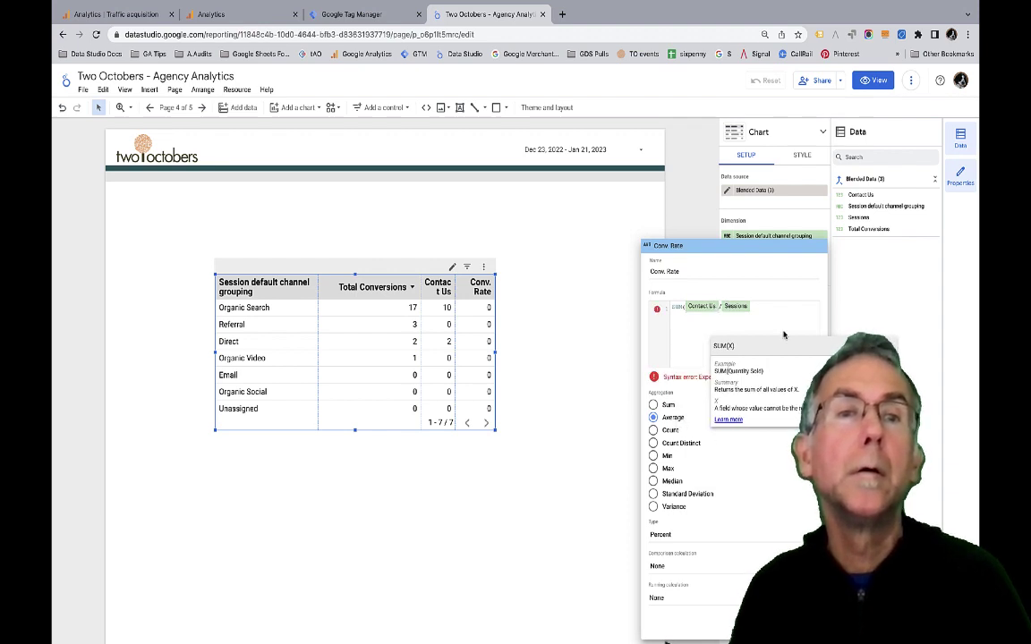
key(Escape)
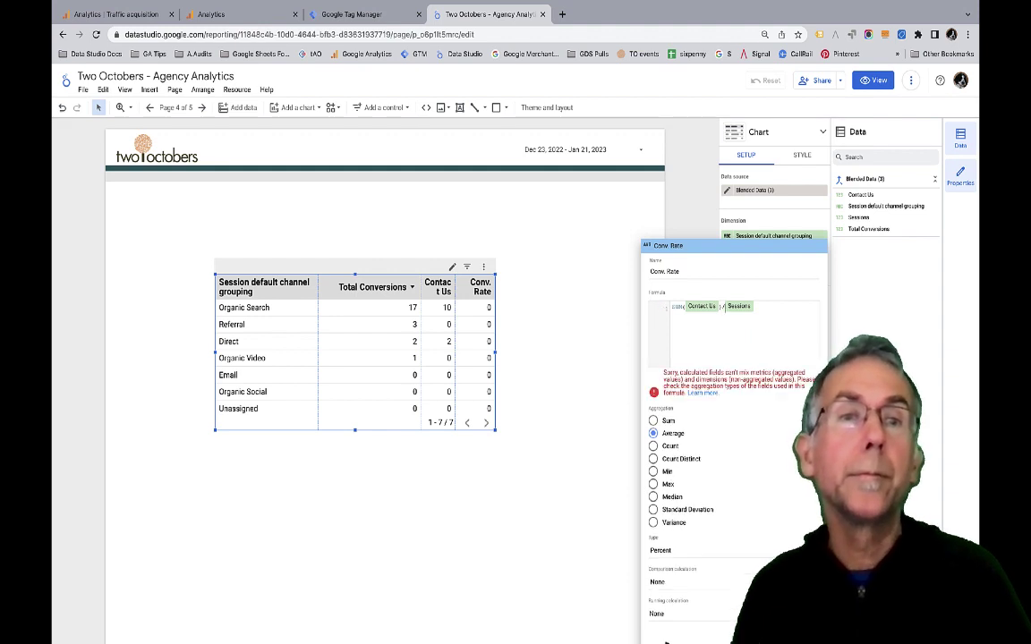
text(SUM()
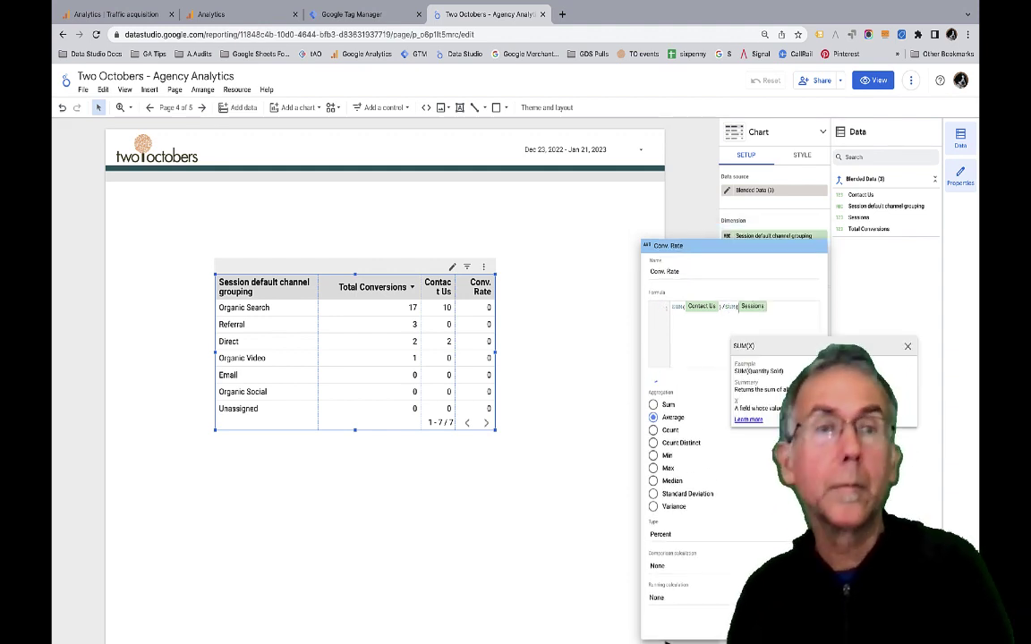
click(769, 306)
text())
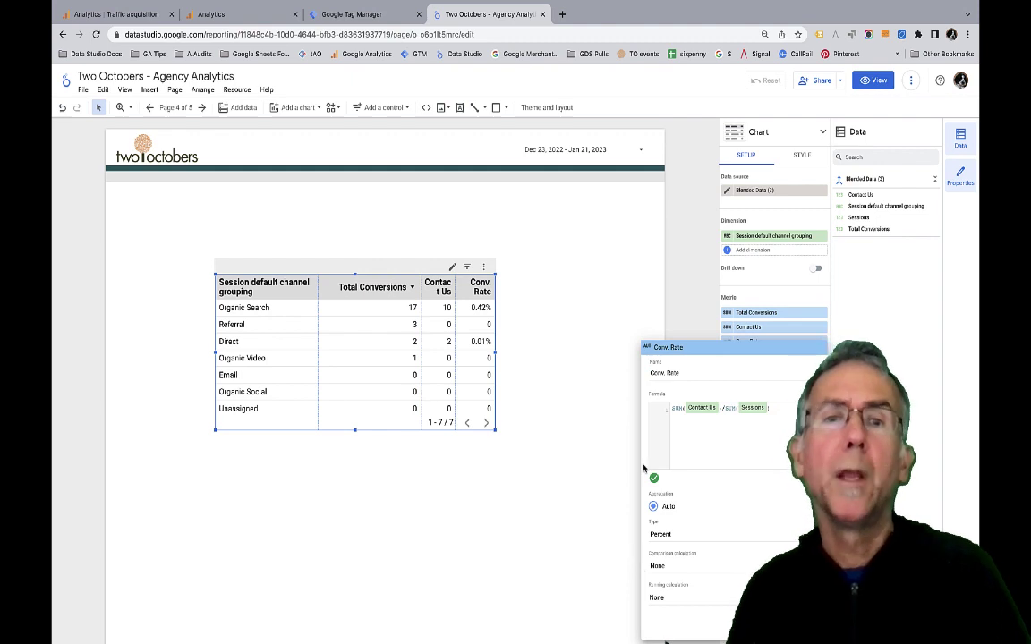
Add Sessions as a metric after Conv. Rate and widen the table to fit all columns
click(589, 285)
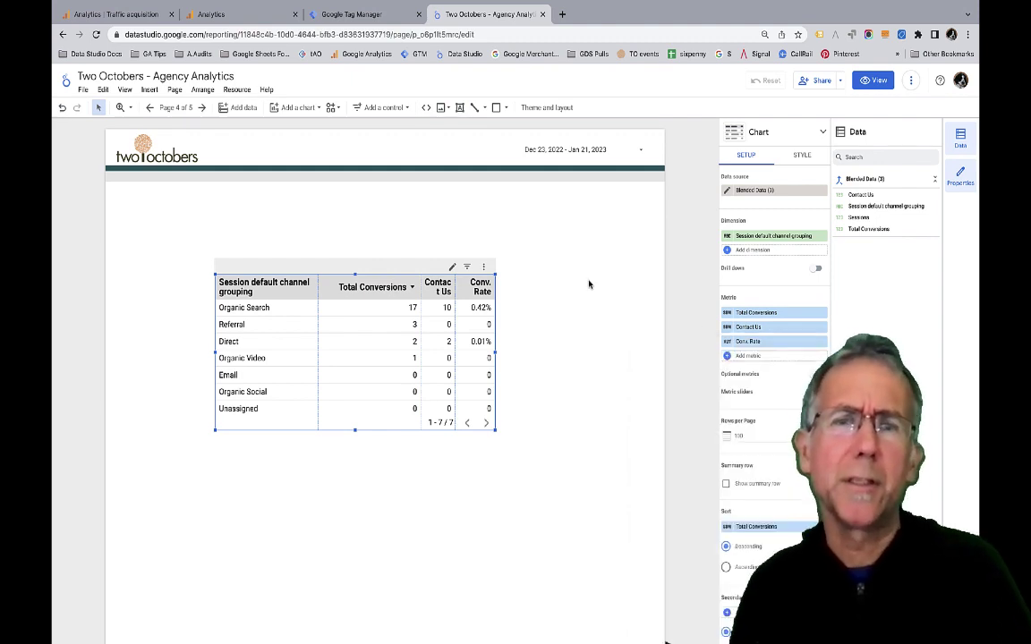
click(748, 355)
text(se)
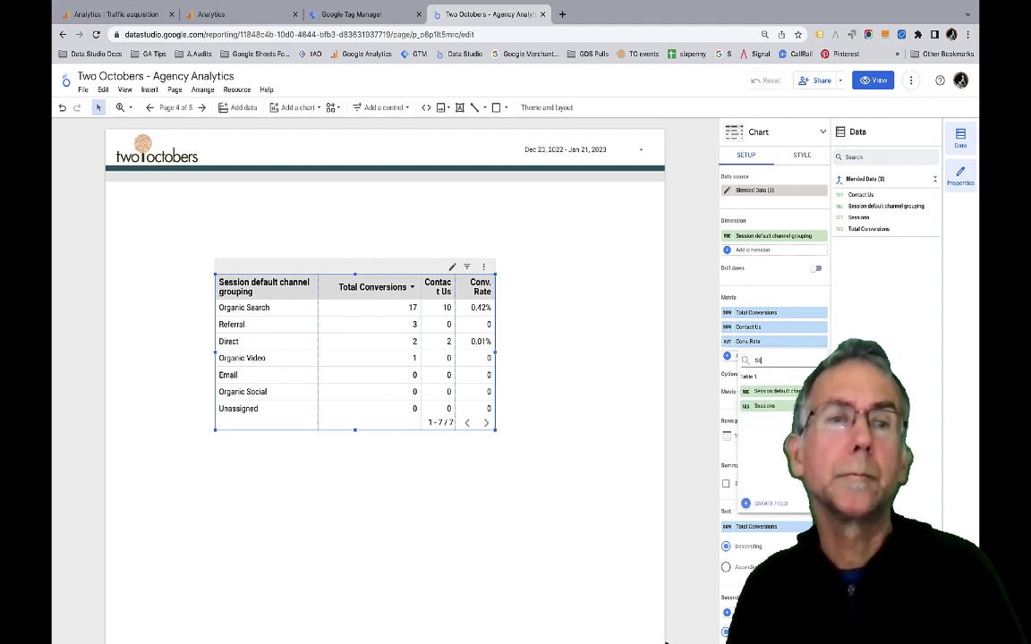
click(767, 410)
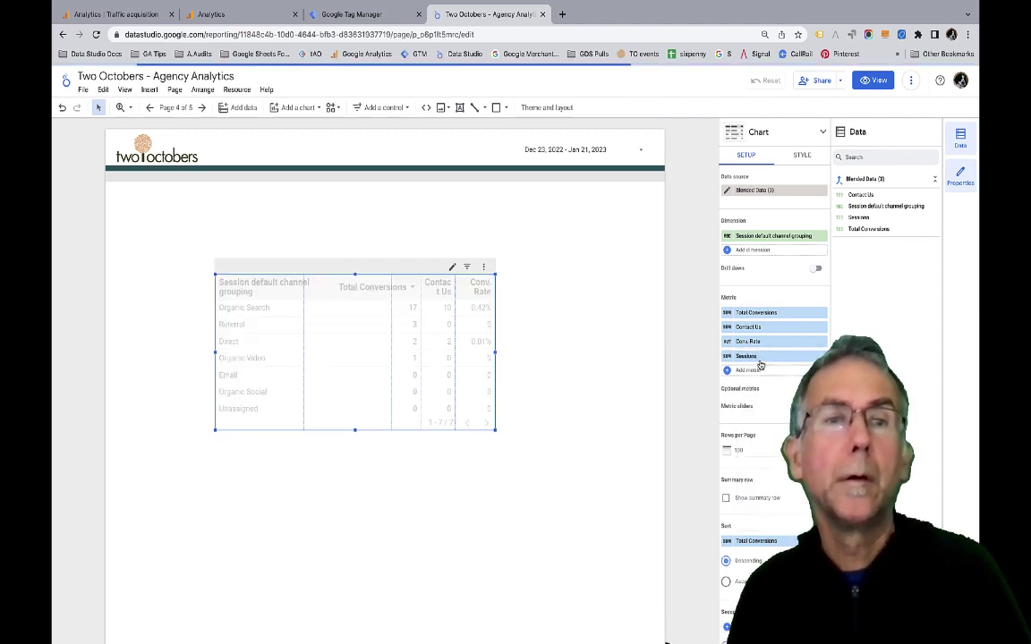
drag(765, 357, 765, 316)
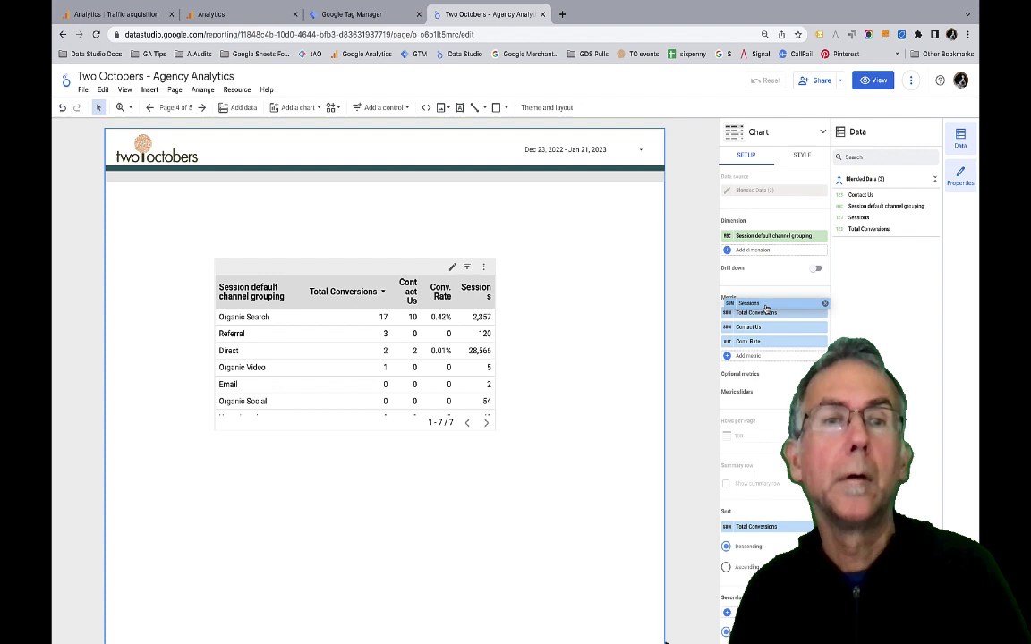
drag(766, 308, 773, 360)
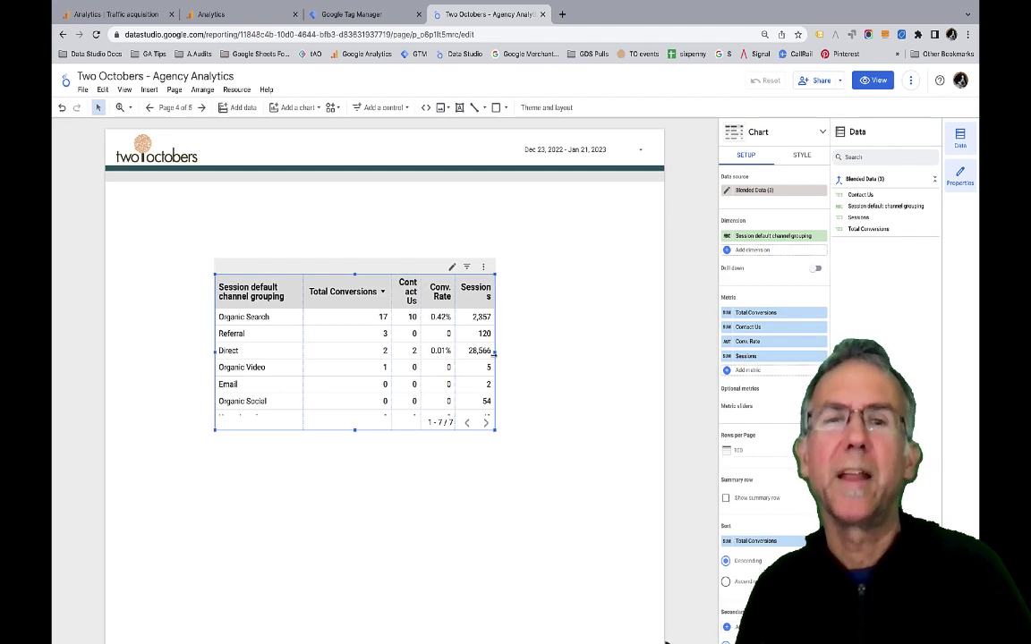
drag(494, 354, 564, 353)
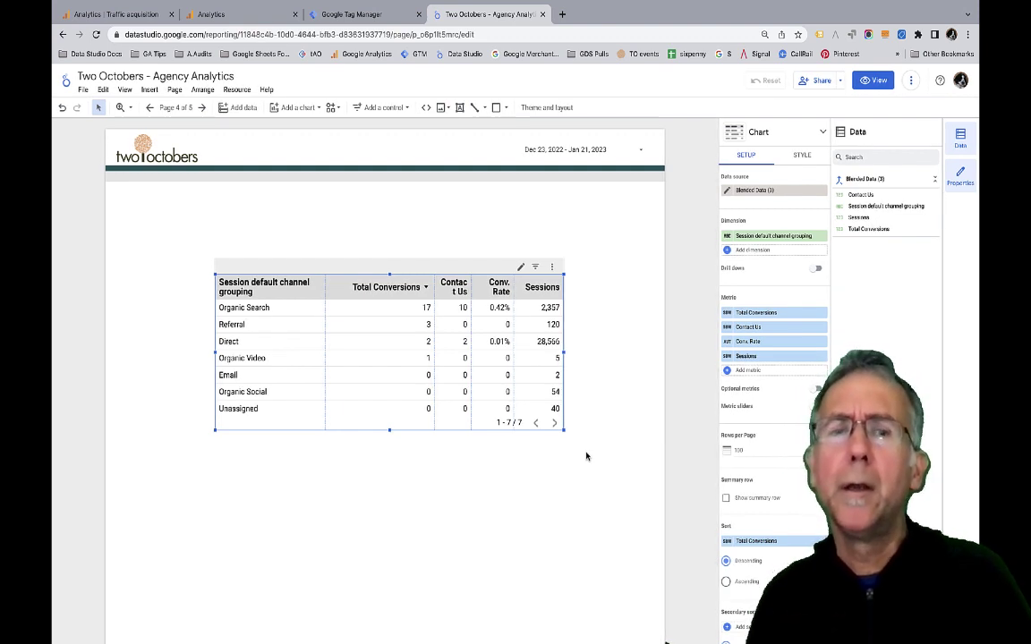
Drag the channel table up and left into alignment on the page
drag(463, 349, 449, 320)
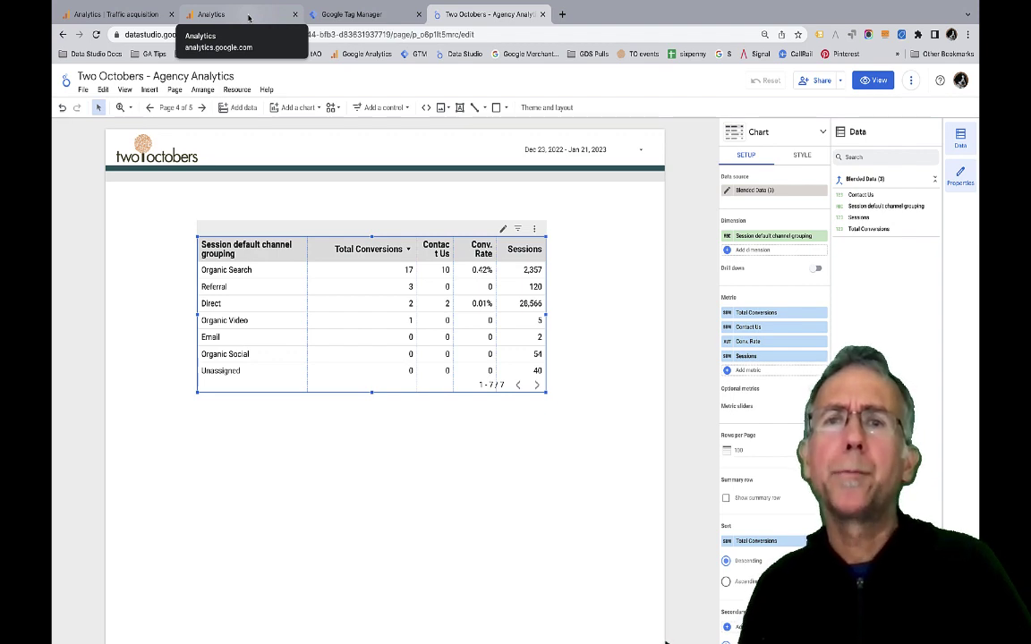
In Google Analytics custom metrics, confirm that BP contacts counts the bp_contact_form_count parameter
click(247, 15)
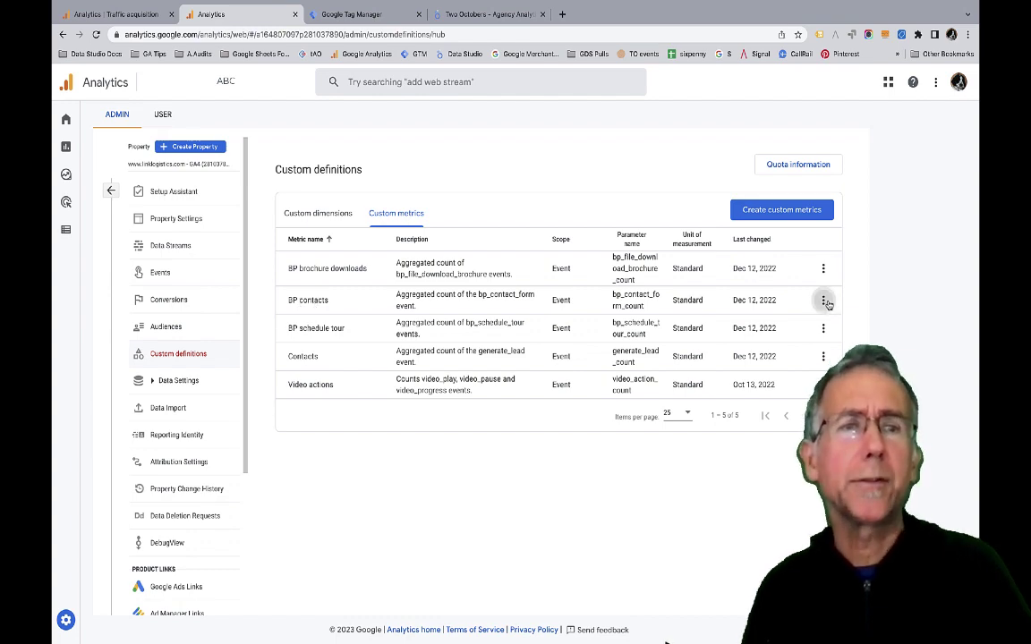
click(824, 327)
click(832, 339)
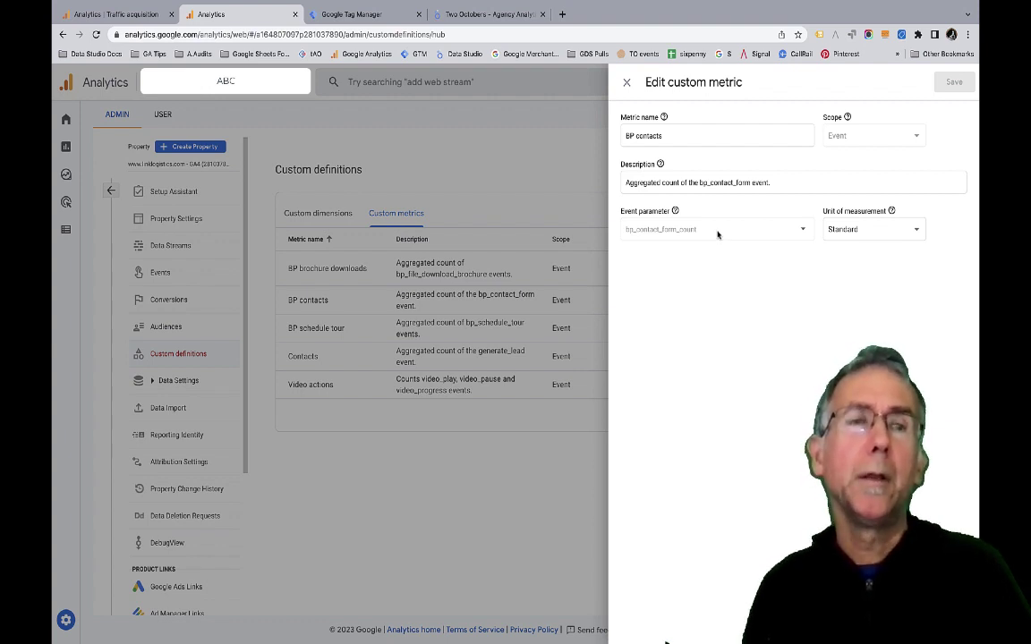
click(628, 85)
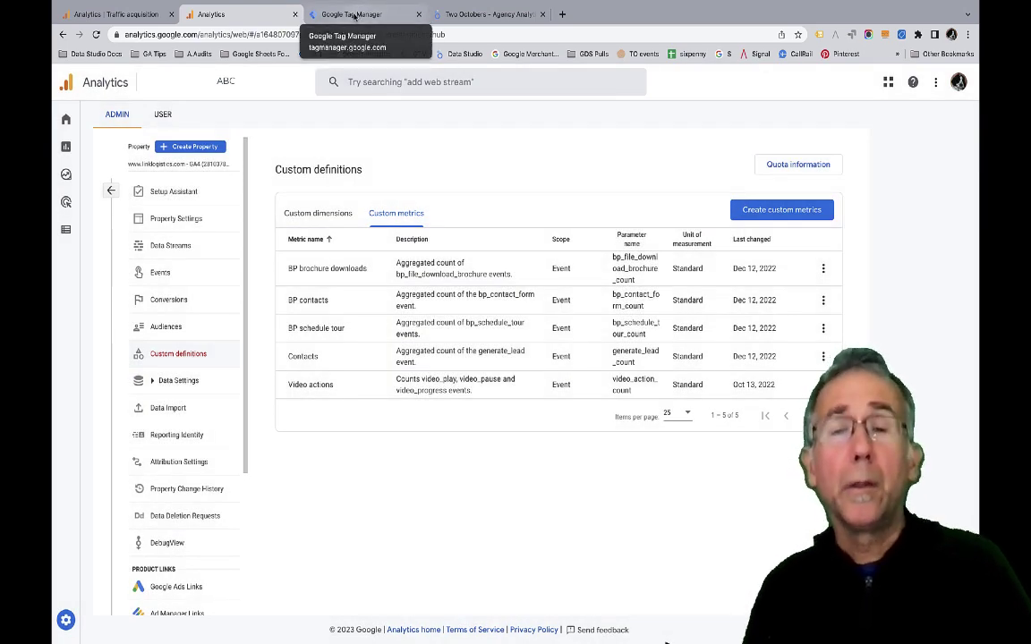
Check that the GA4 - event - bp_contact_form tag sets bp_contact_form_count to 1, then return to Looker Studio
click(354, 16)
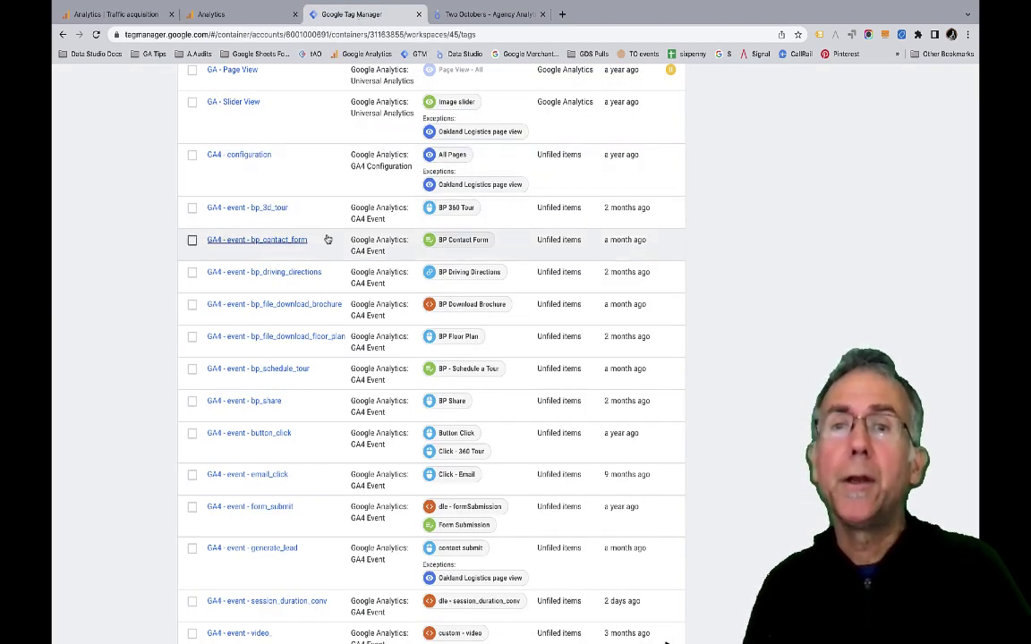
click(265, 241)
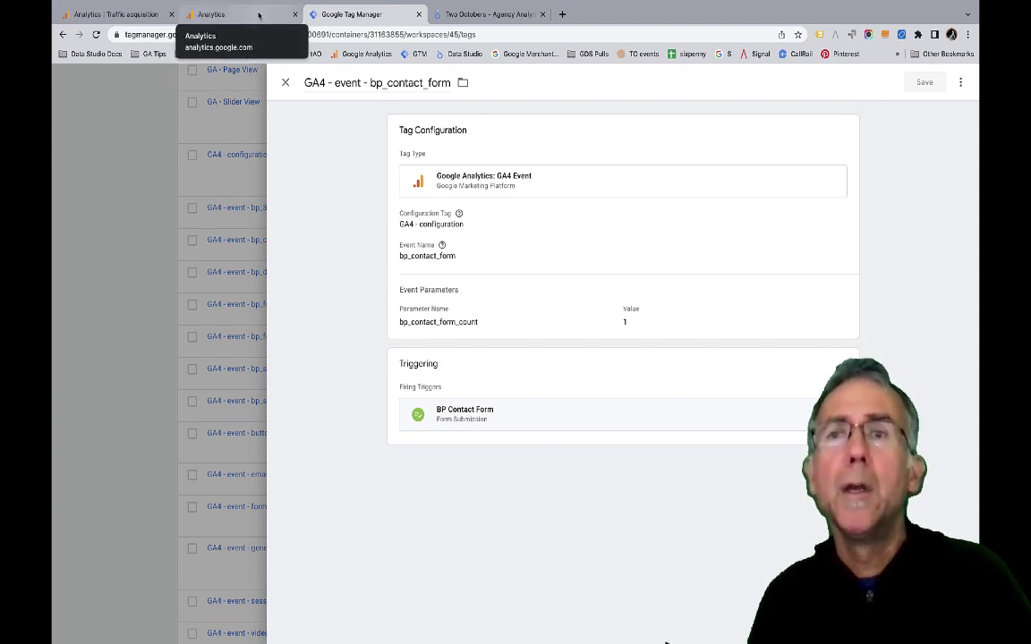
click(501, 14)
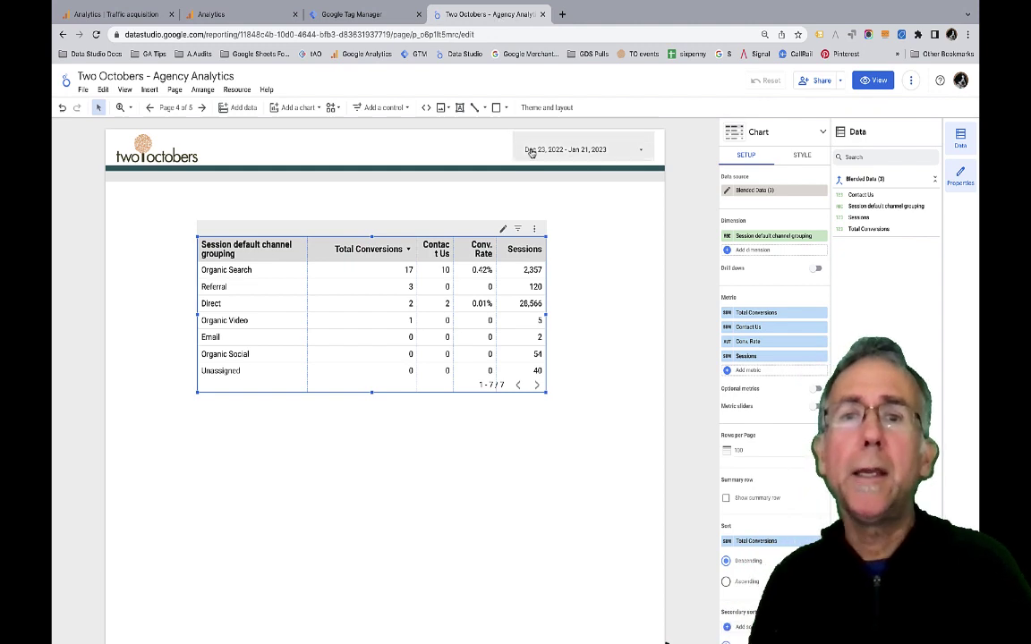
On page 5, add the BP contacts metric beside Sessions in the channel table
click(204, 109)
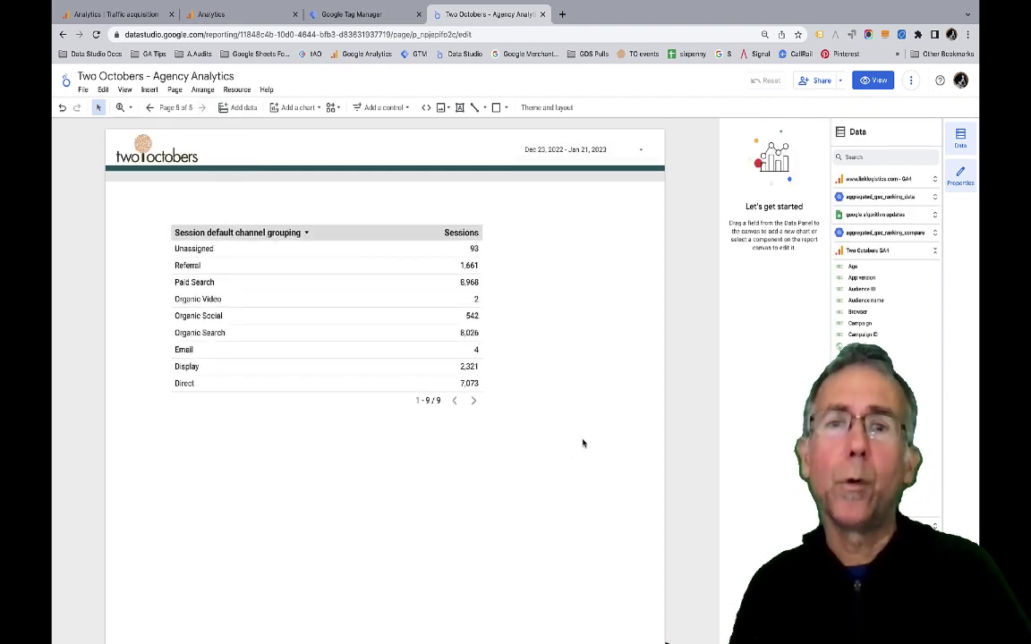
click(375, 310)
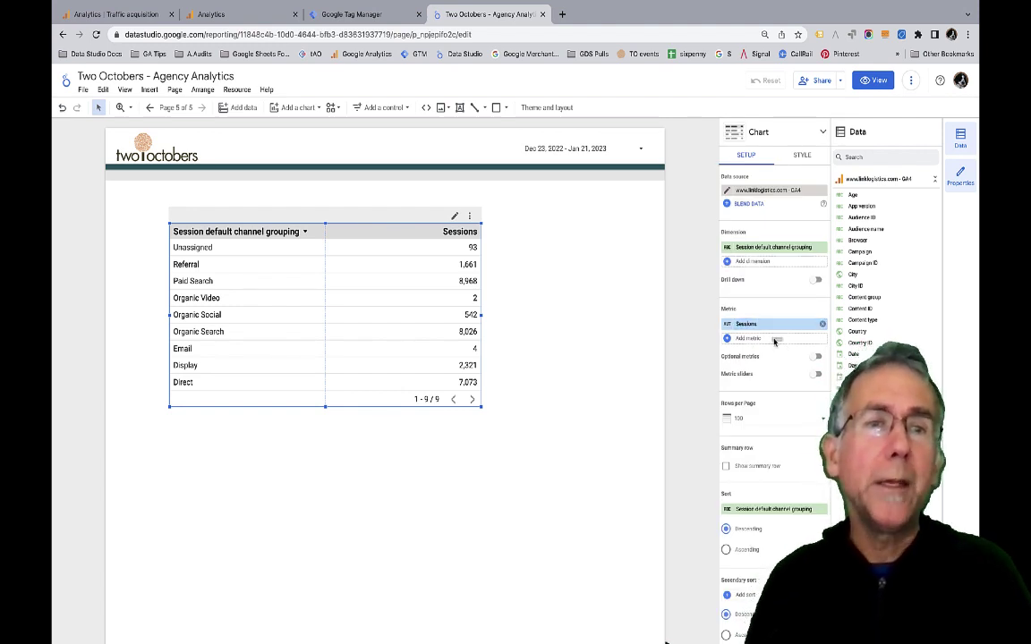
click(775, 340)
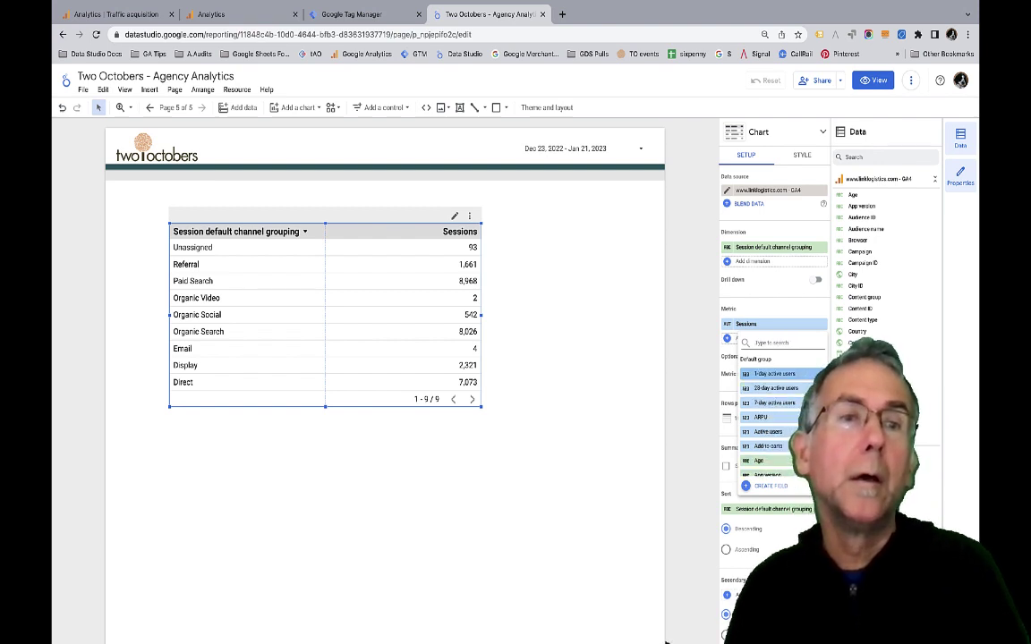
text(BP)
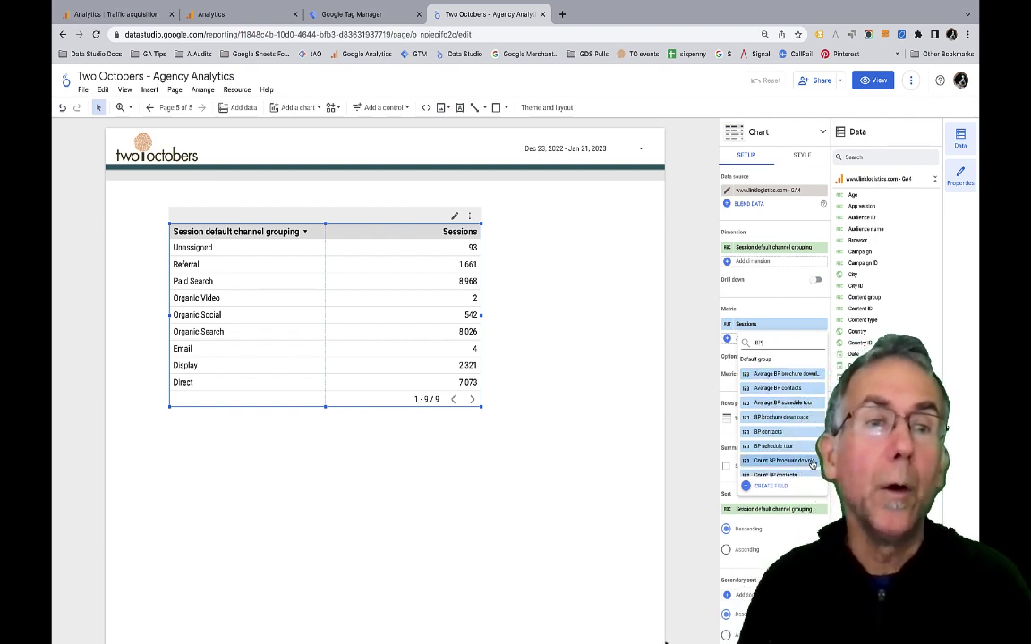
click(795, 434)
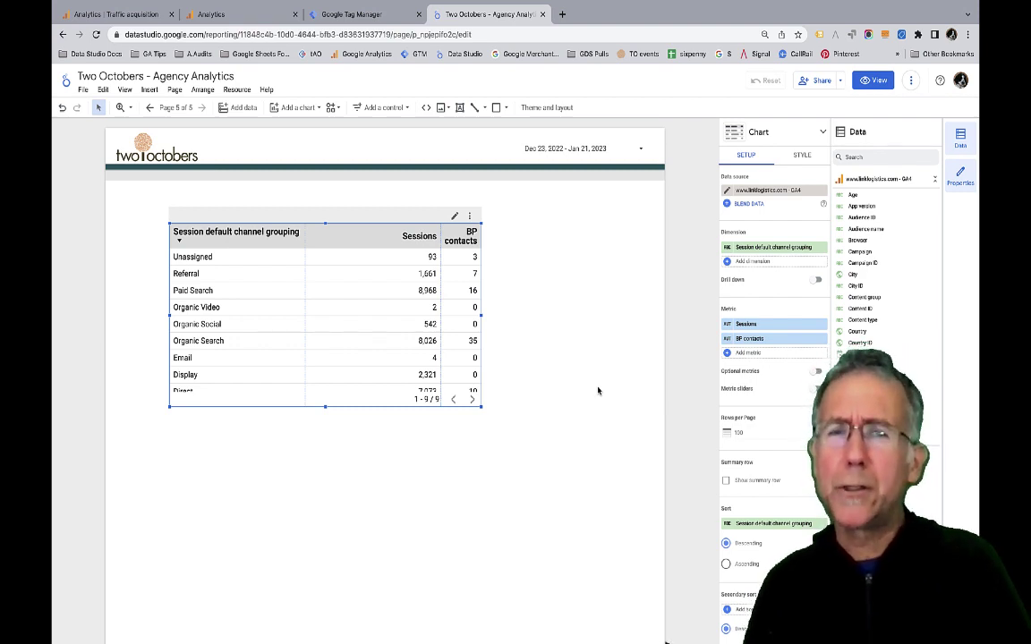
scroll(598, 390, up, 1)
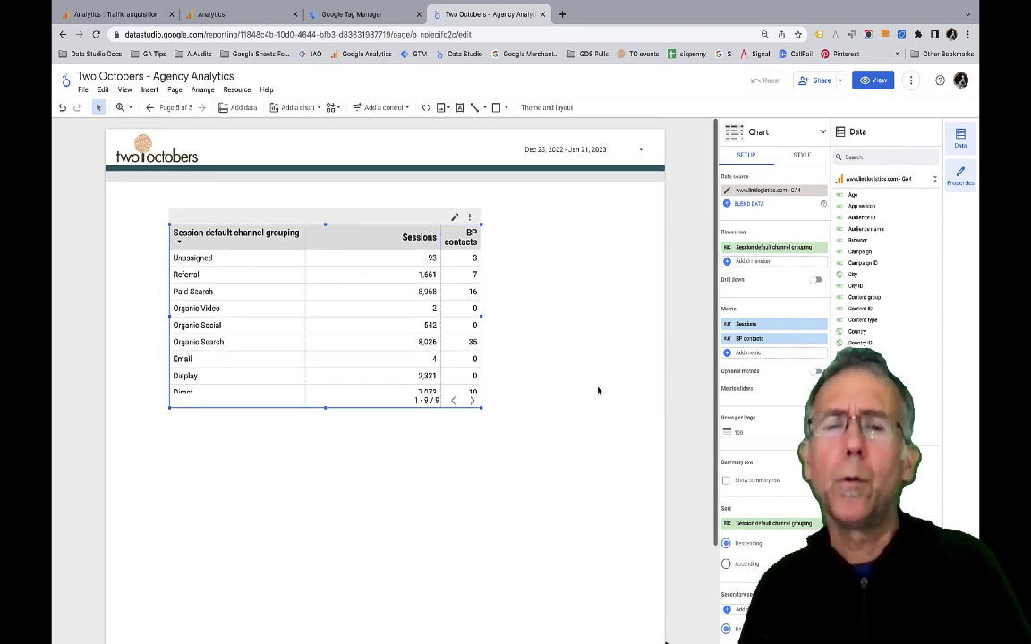